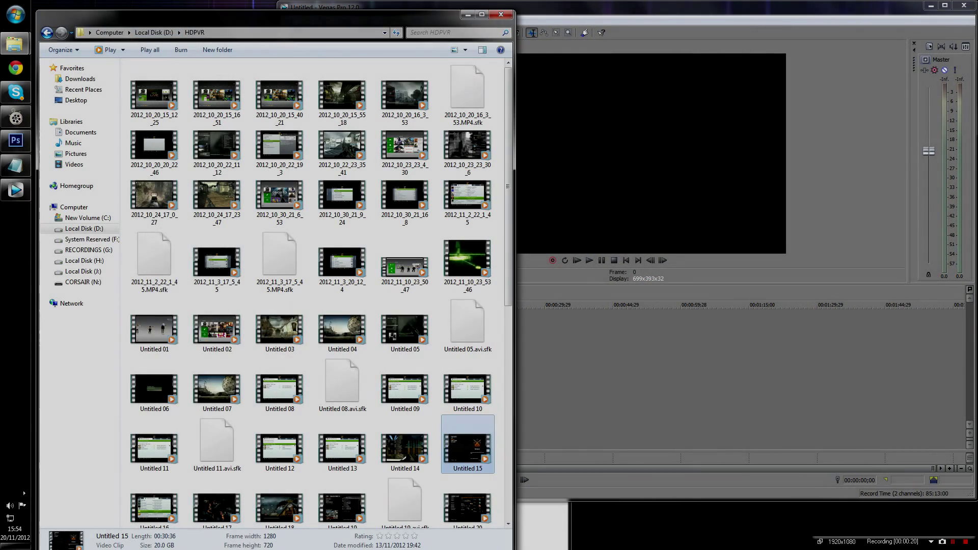
- Add the Untitled 19 video to the Vegas Pro timeline, match the project video settings to it, and align it with the timeline start
scroll(342, 263, down, 3)
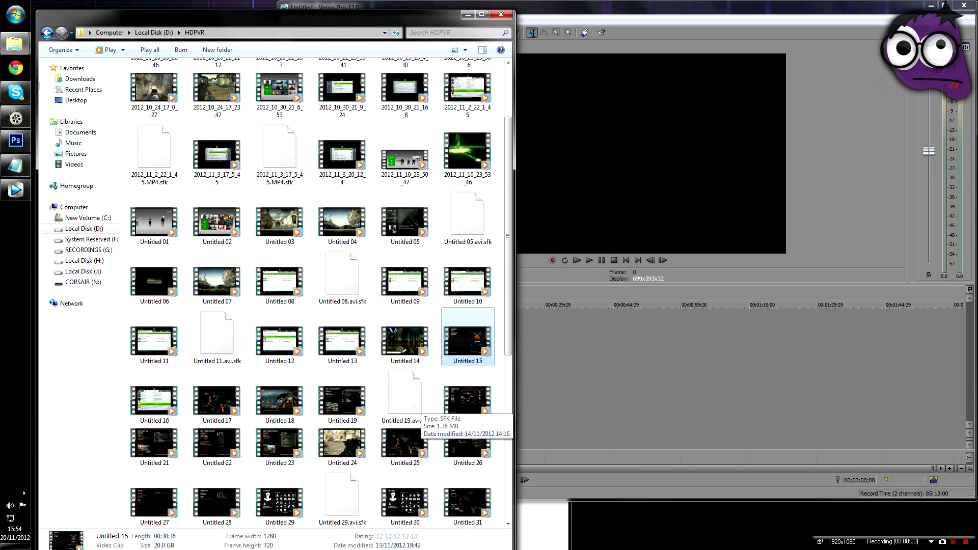
click(342, 400)
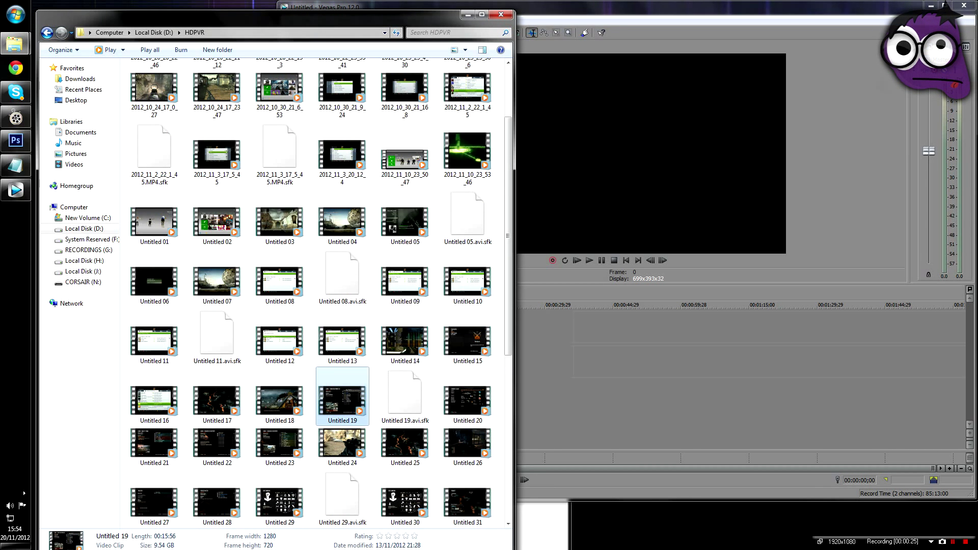
click(684, 203)
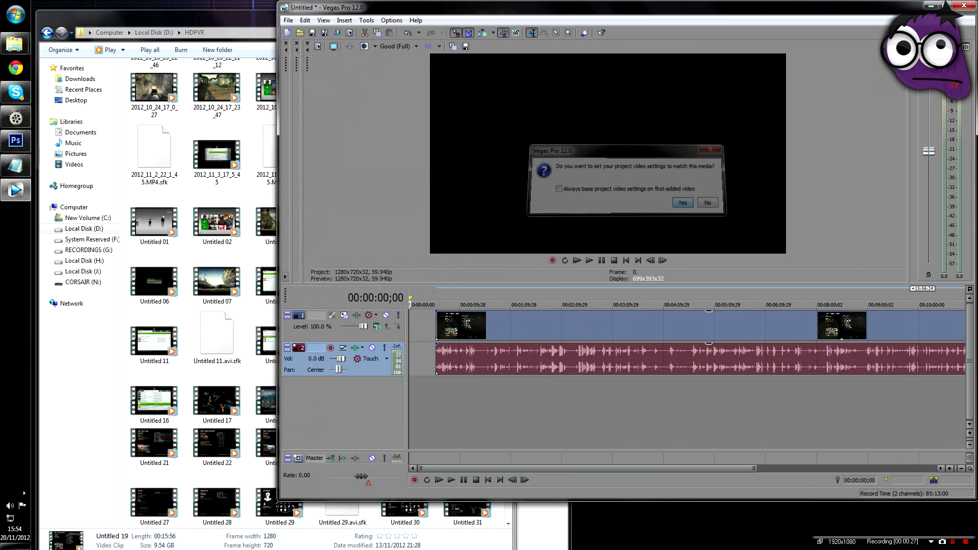
drag(586, 7, 540, 0)
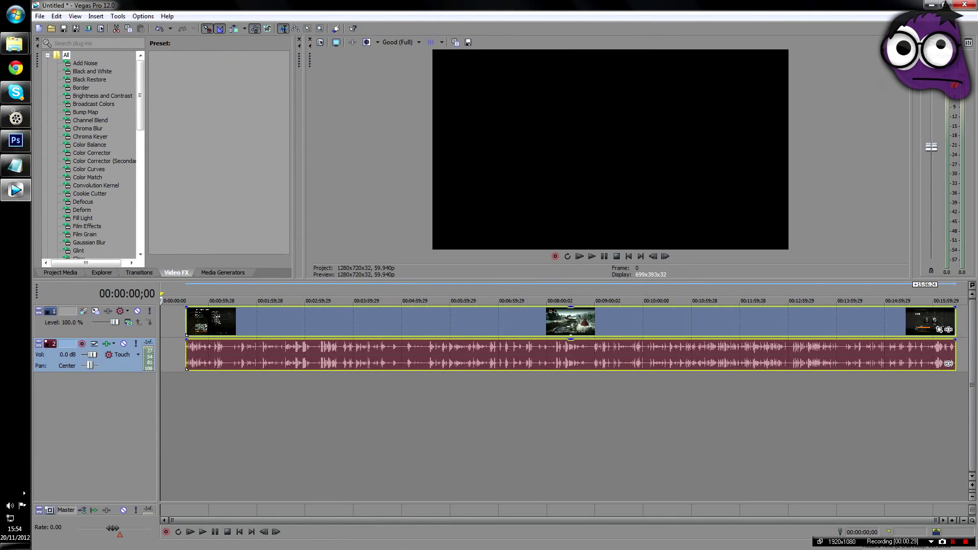
drag(570, 321, 546, 322)
- Skim through the clip at several points and play parts of it to examine the menu and gameplay footage
click(229, 321)
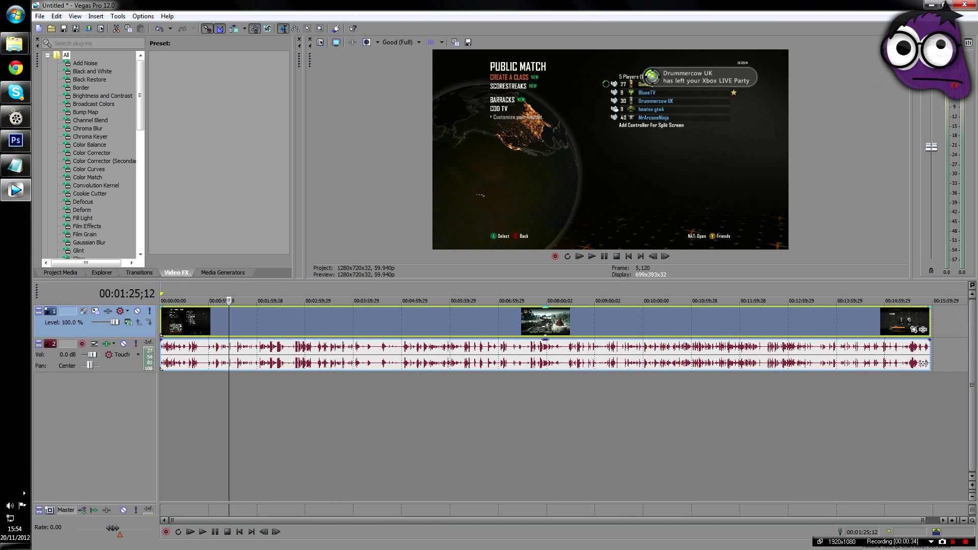
key(space)
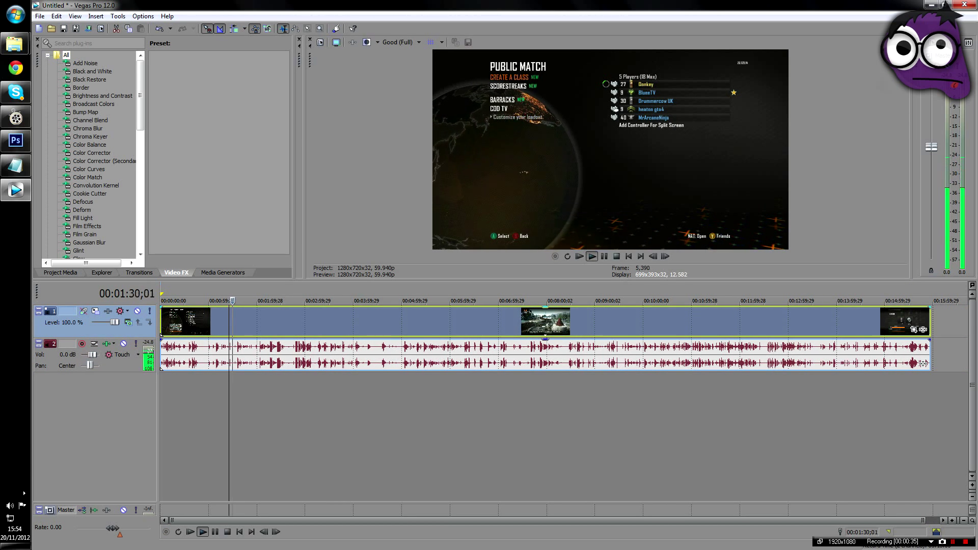
key(Return)
mouse_move(229, 321)
mouse_down()
mouse_move(275, 321)
mouse_move(229, 321)
mouse_up()
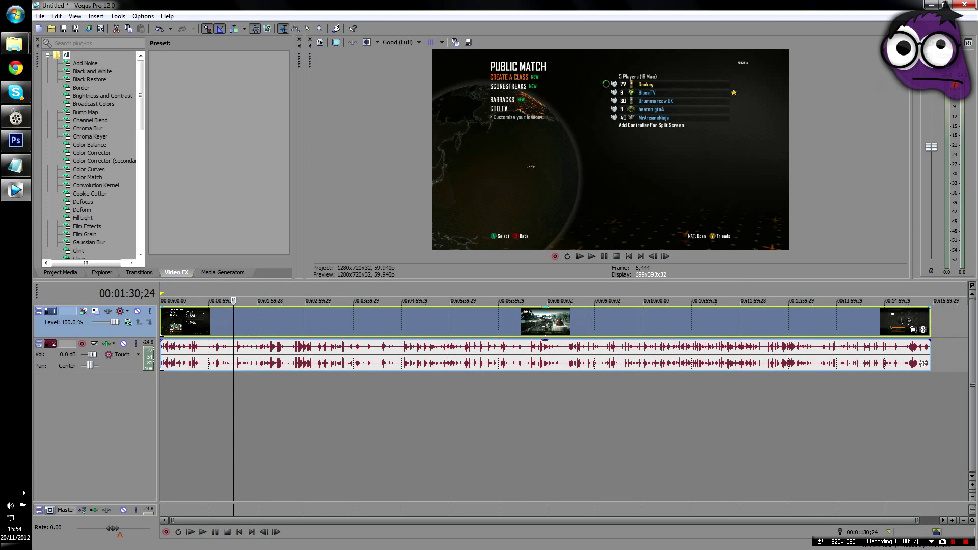
click(350, 321)
click(385, 321)
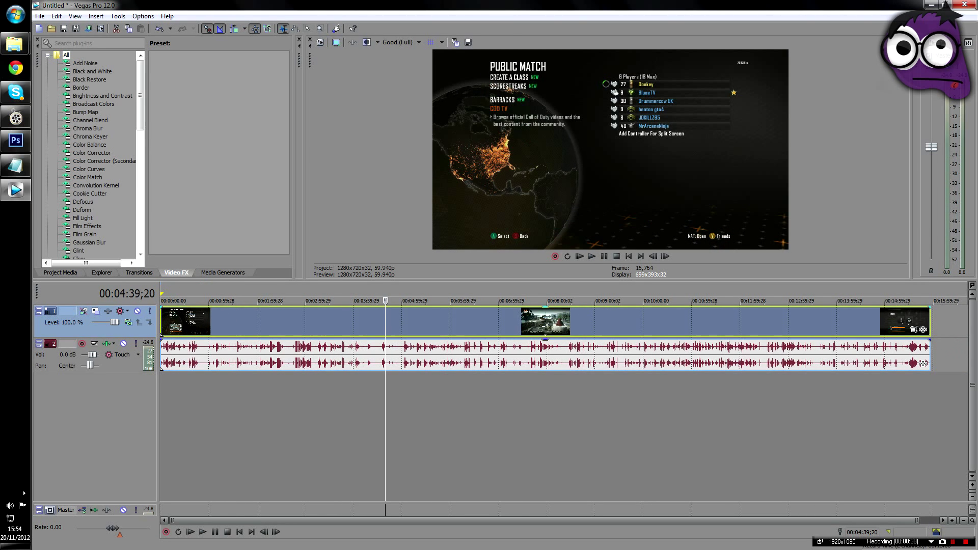
drag(440, 321, 441, 321)
click(556, 321)
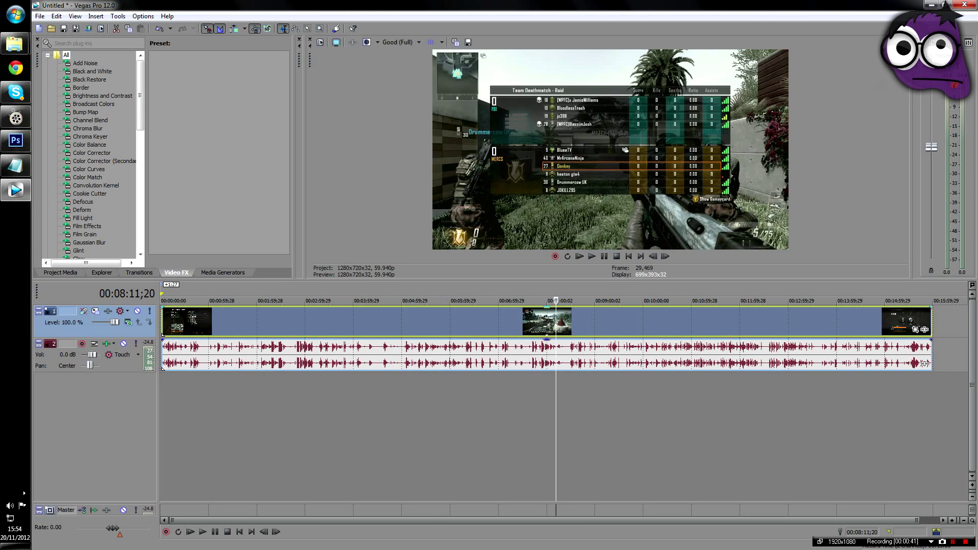
key(space)
click(596, 321)
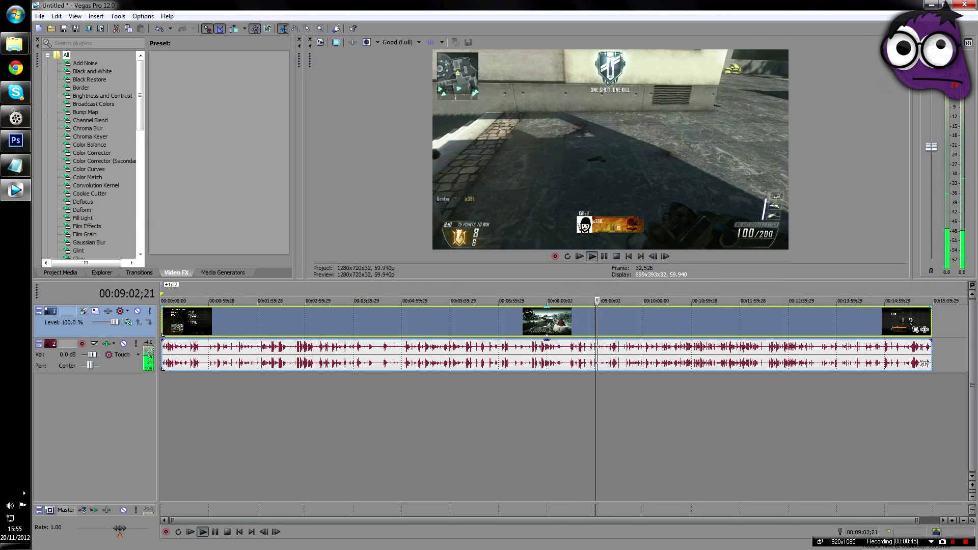
key(space)
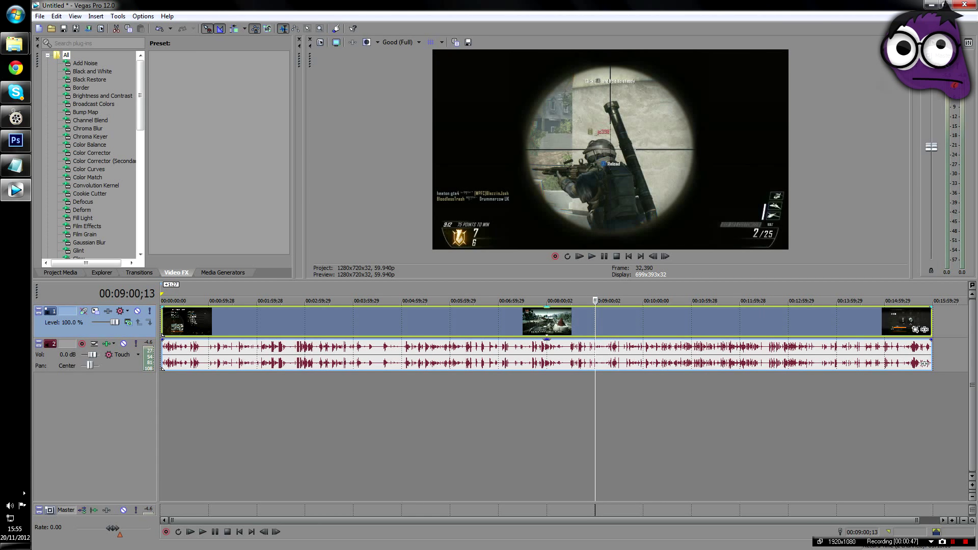
- Enlarge the video preview area and set the preview quality to Best (Full)
drag(489, 279, 489, 368)
click(402, 42)
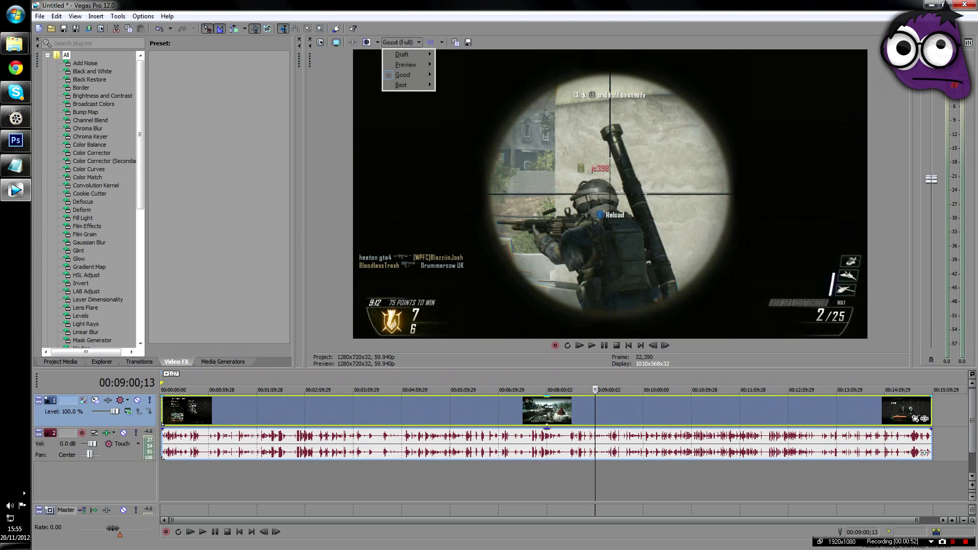
mouse_move(408, 85)
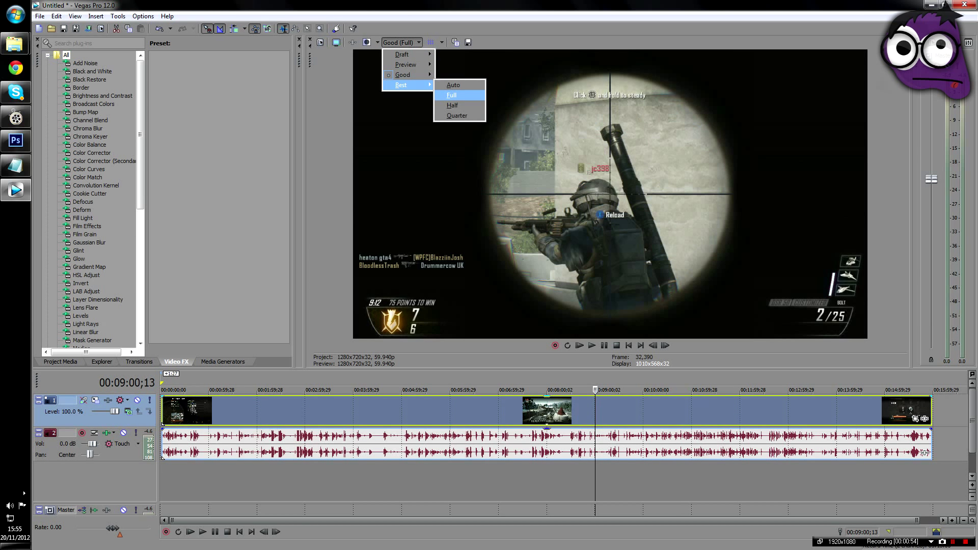
click(451, 95)
- Split the clip at 00:10:09;10 and again at 00:11:26;15 to isolate a gameplay section
key(space)
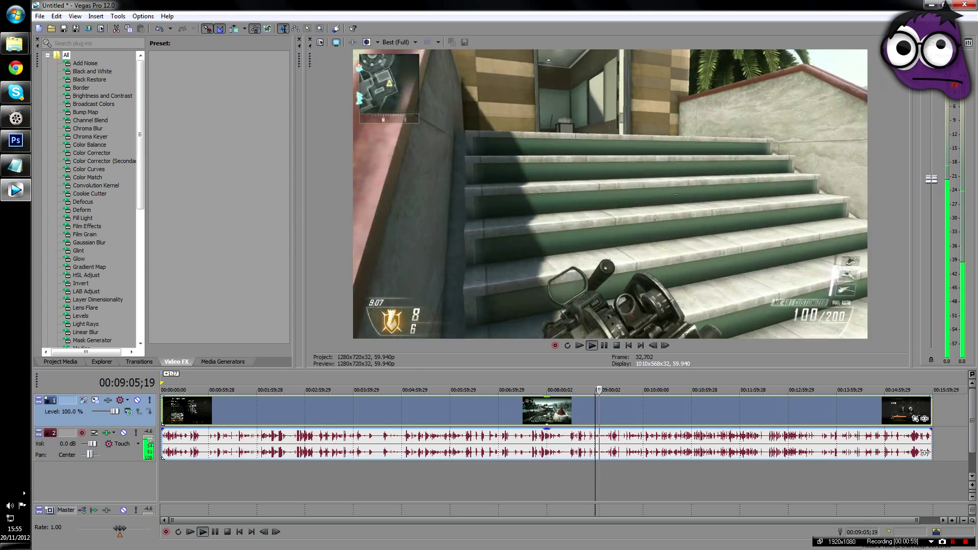
click(636, 390)
click(652, 390)
click(675, 390)
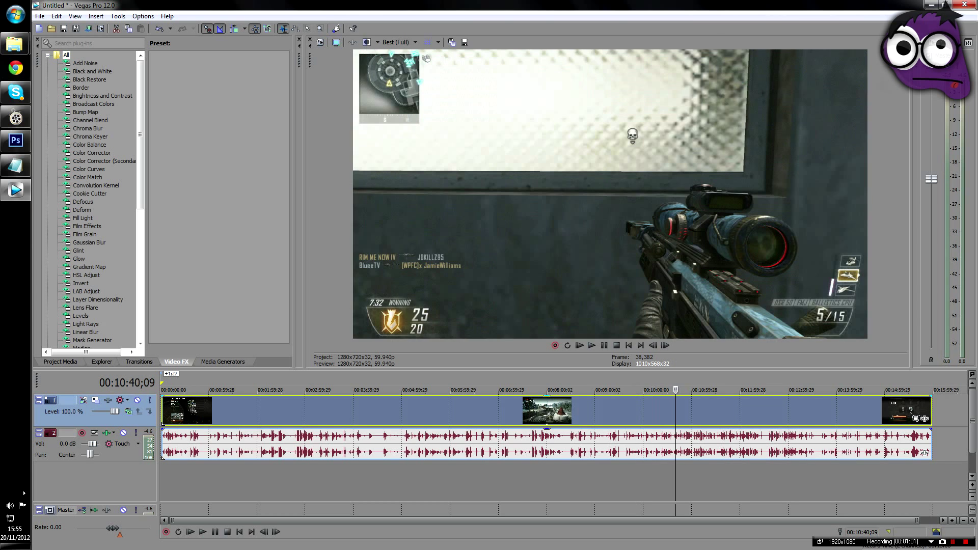
drag(676, 390, 651, 390)
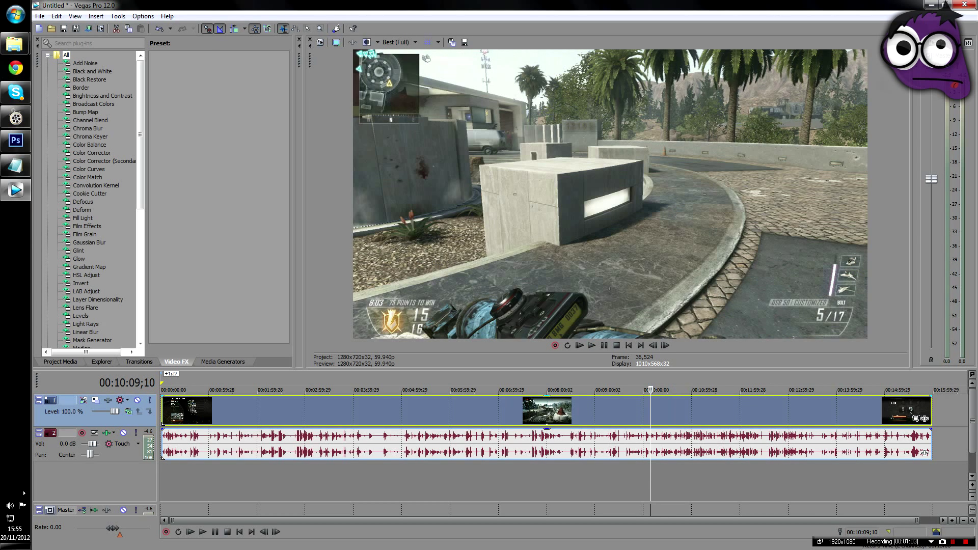
key(s)
key(s)
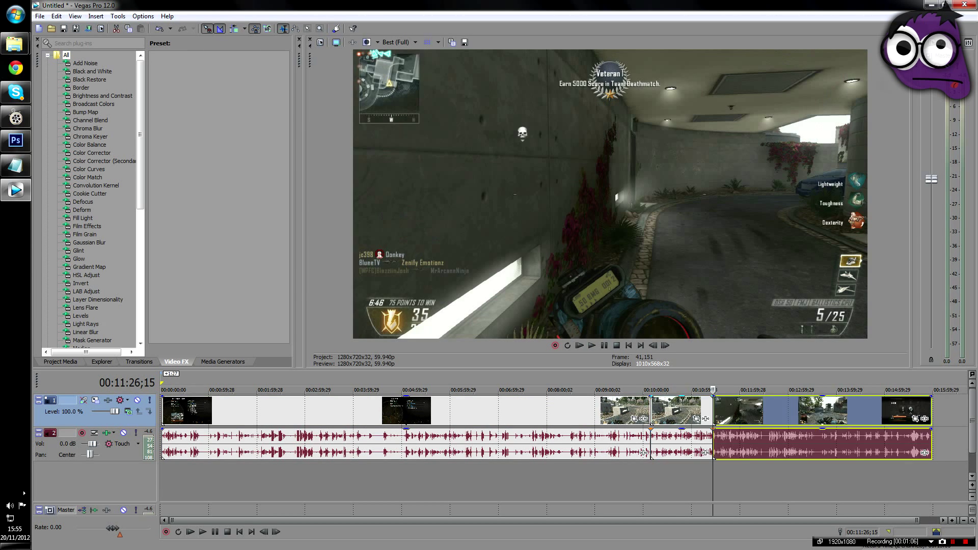
- Play the section between the two splits and delete the footage before and after it
click(654, 411)
key(space)
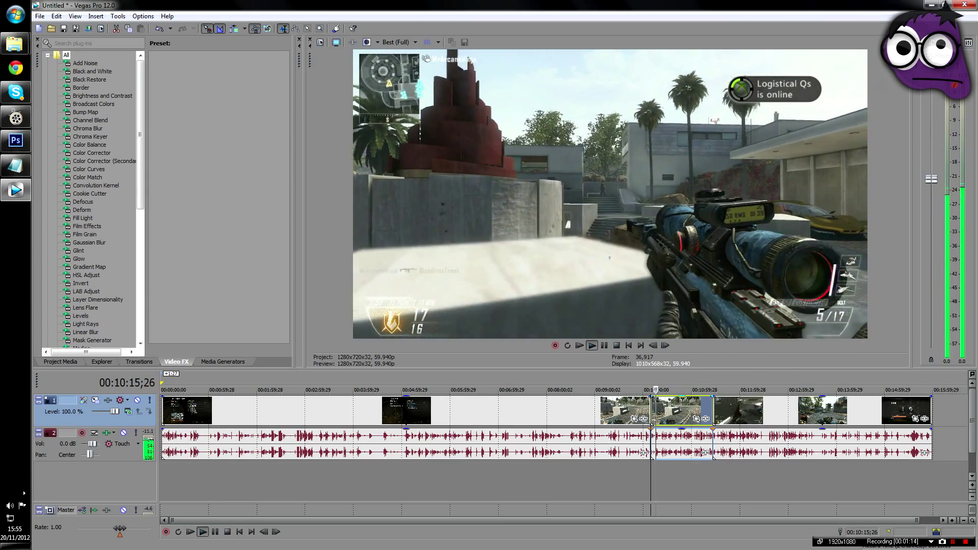
key(space)
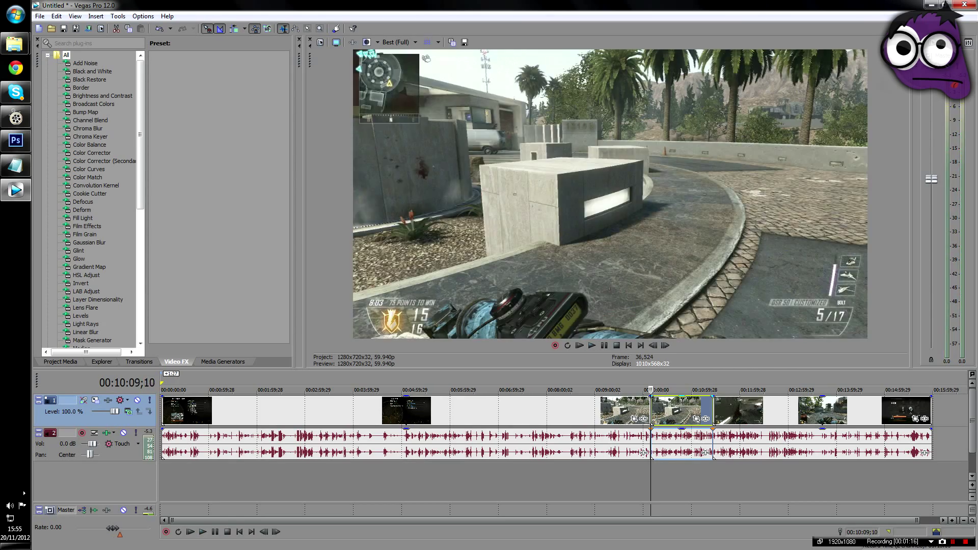
click(574, 411)
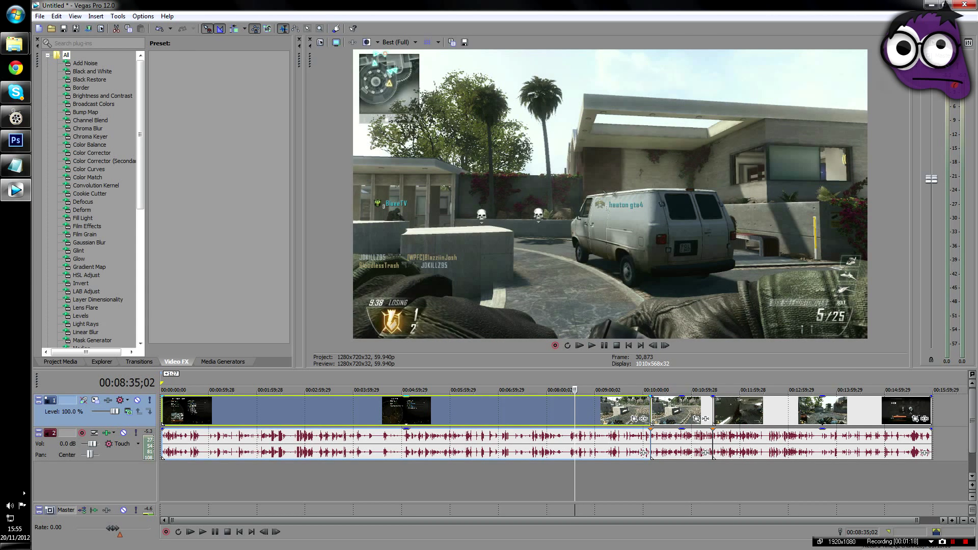
key(Delete)
click(749, 411)
key(Delete)
- Play the remaining gameplay clip and move it earlier on the timeline, to about the six-minute mark
click(671, 411)
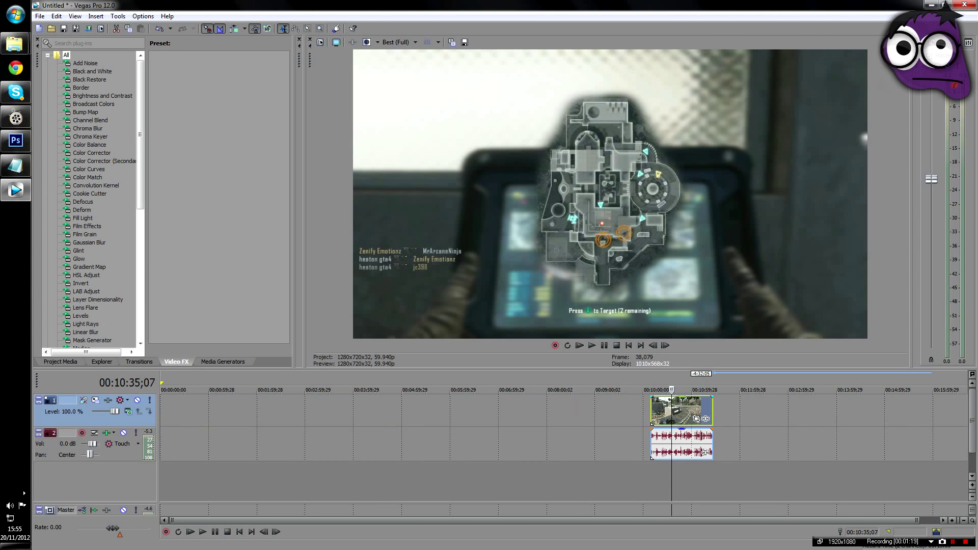
key(space)
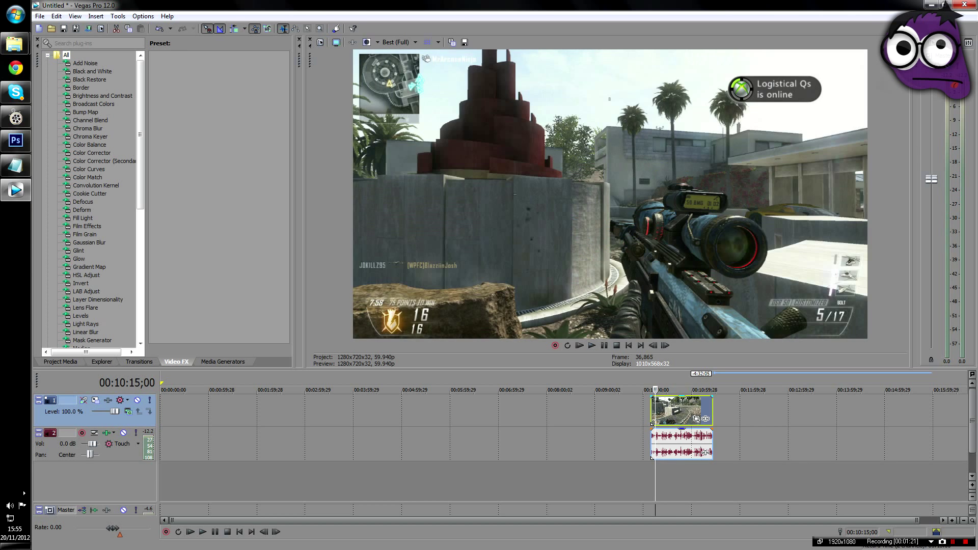
key(space)
key(space)
drag(659, 410, 461, 410)
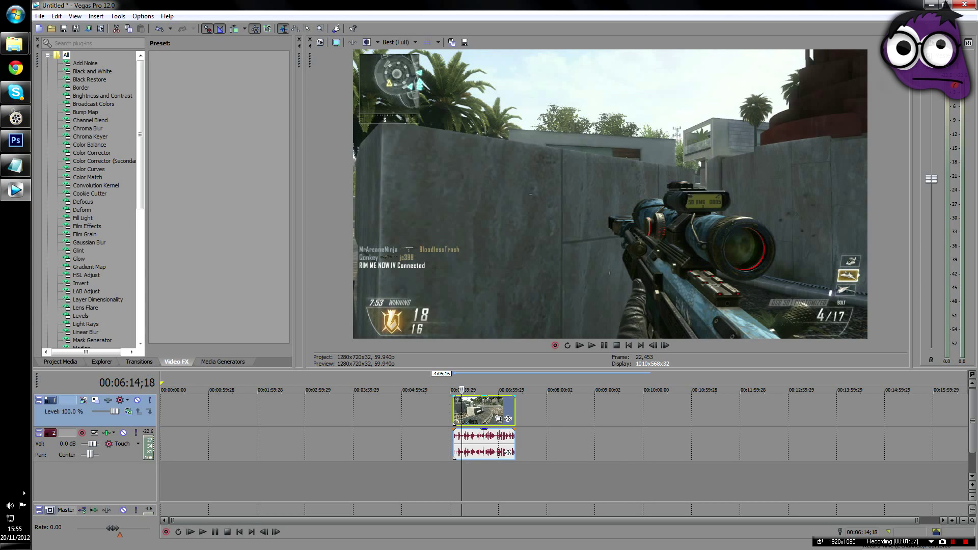
mouse_move(462, 410)
mouse_down()
mouse_move(439, 411)
mouse_move(459, 411)
mouse_up()
click(461, 410)
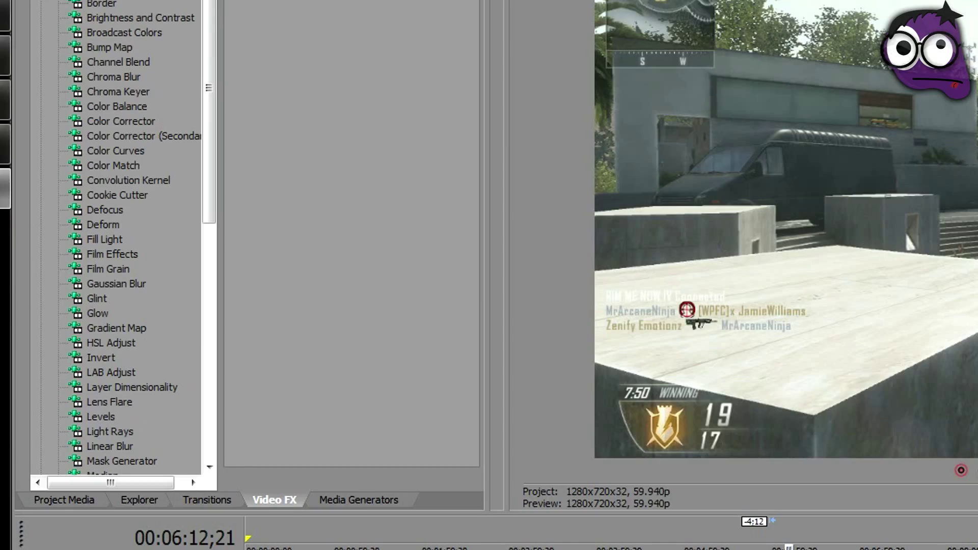
- Look through the file explorer and transitions collections, and return to the video effects
key(alt+7)
key(alt+1)
key(alt+5)
key(alt+1)
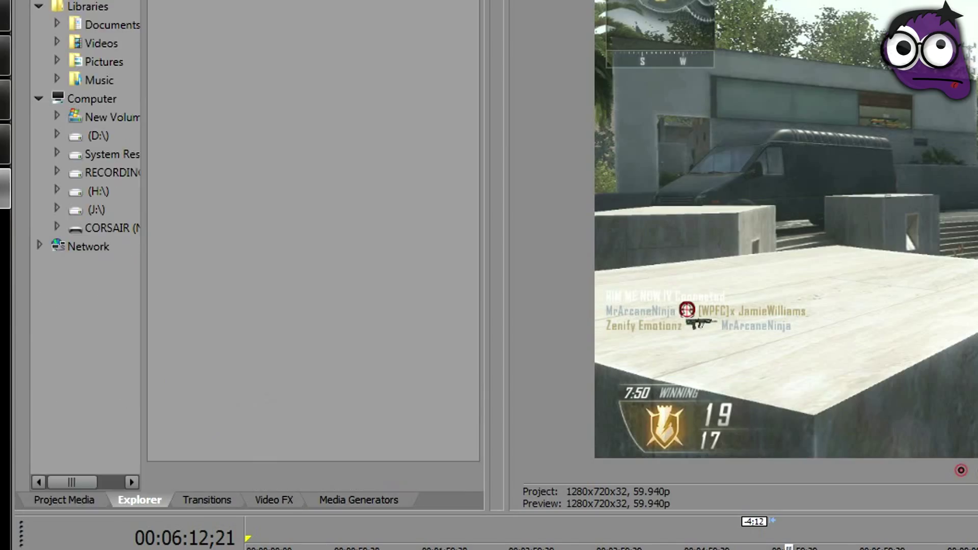
click(207, 500)
click(274, 500)
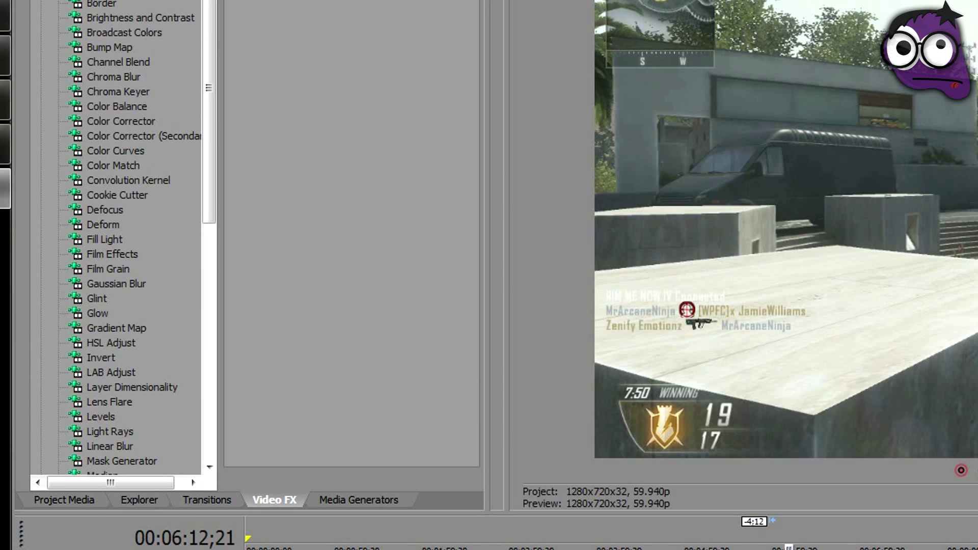
- Widen the video effects list and the preset area beside it
drag(221, 254, 328, 255)
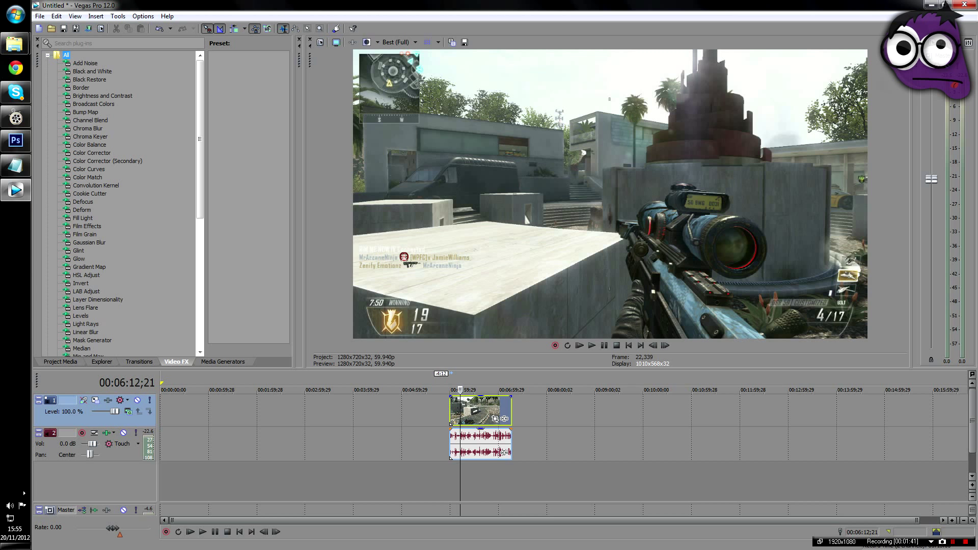
drag(306, 204, 393, 203)
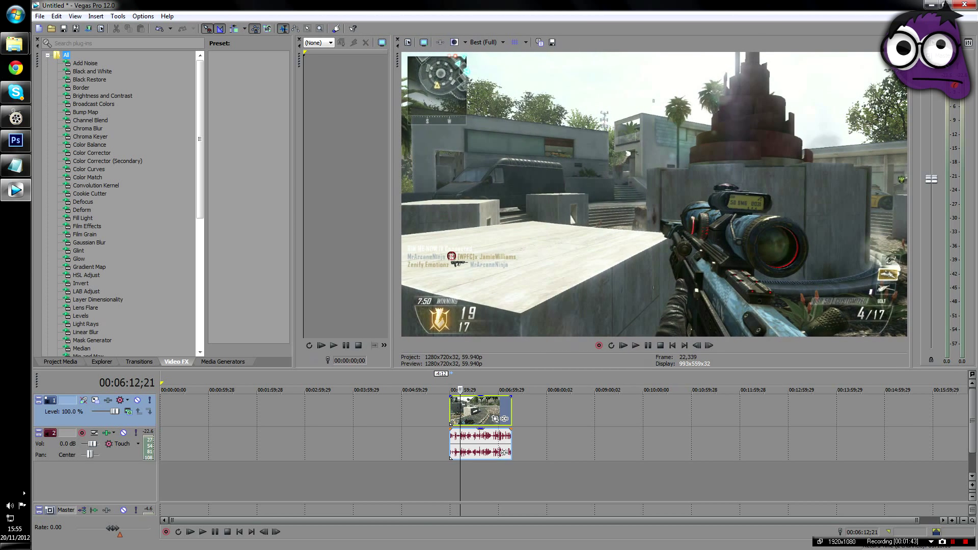
drag(299, 204, 376, 204)
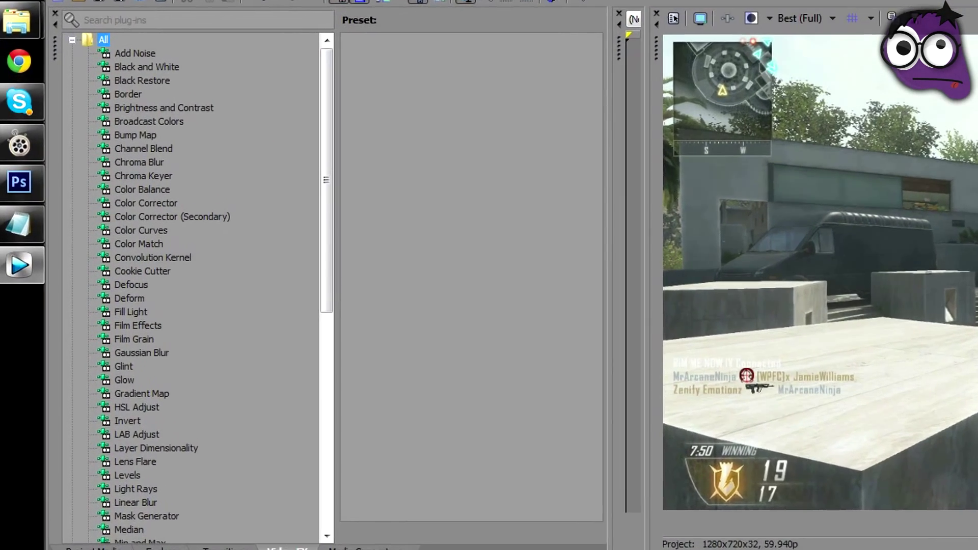
- Browse the presets of the video effects from Bump Map to Convolution Kernel, ending on the Color Curves presets
click(85, 112)
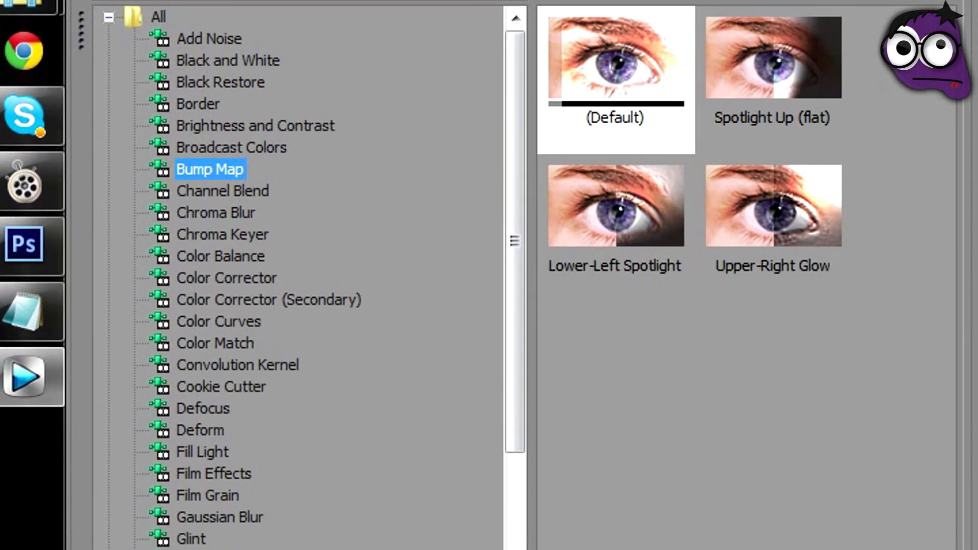
scroll(296, 275, down, 1)
scroll(296, 275, up, 1)
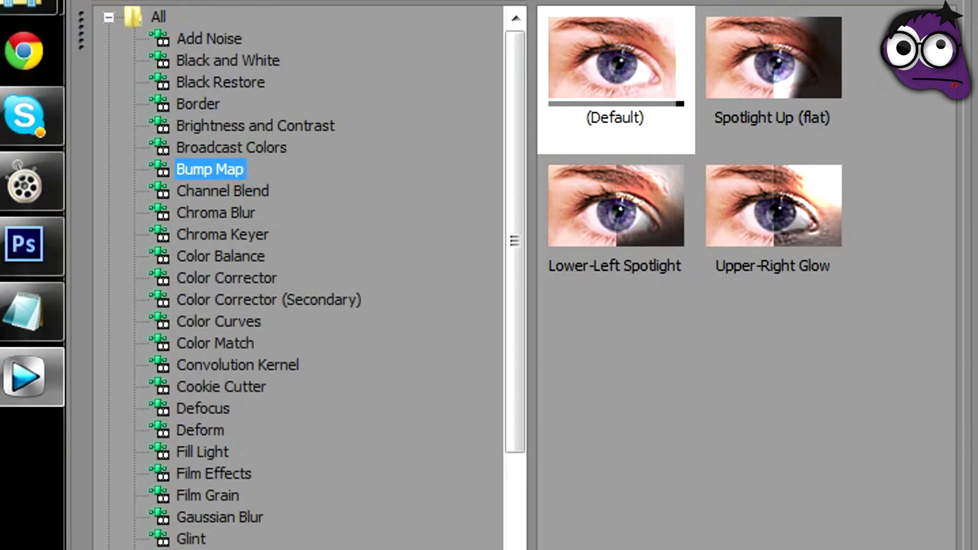
key(Down)
key(Down)
key(Down)
key(Down)
key(Down)
key(Down)
key(Down)
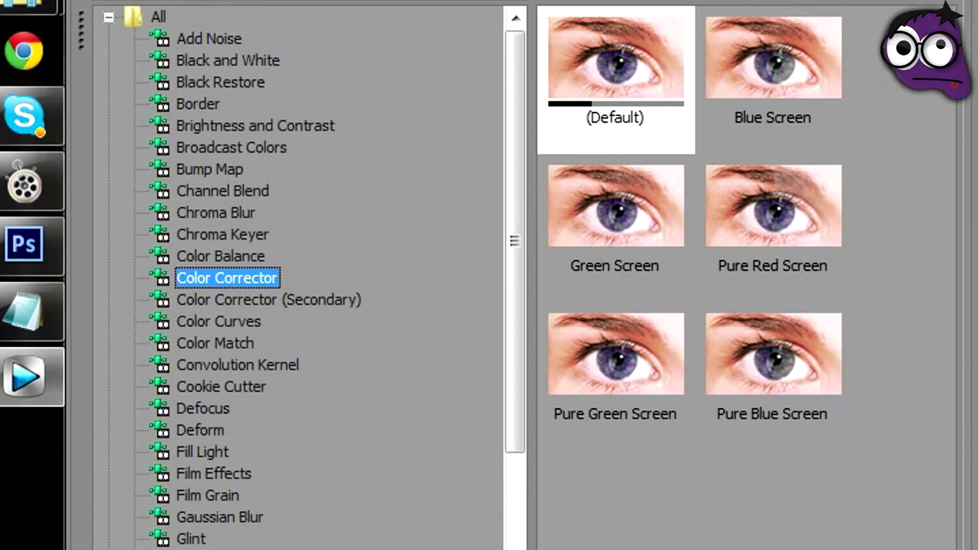
key(Down)
key(Down)
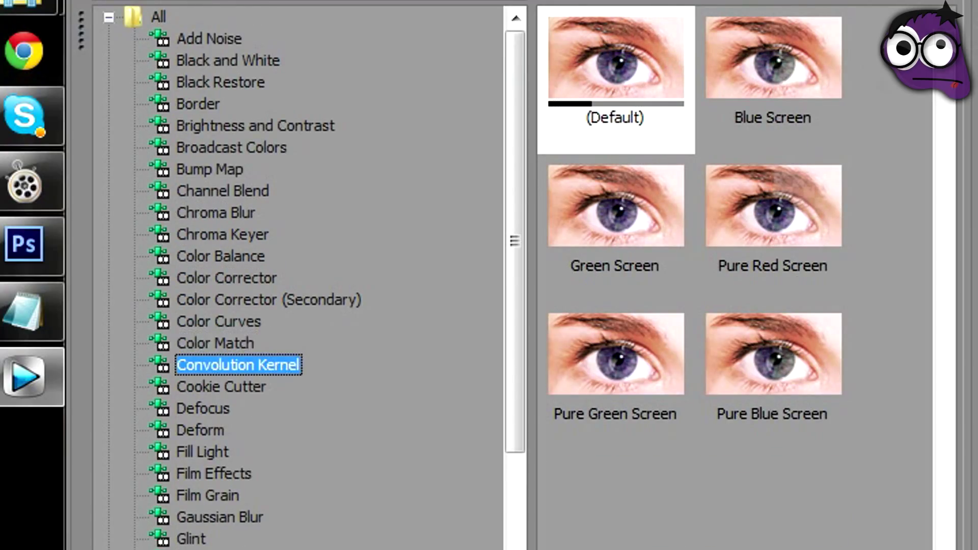
key(Down)
key(Up)
key(Up)
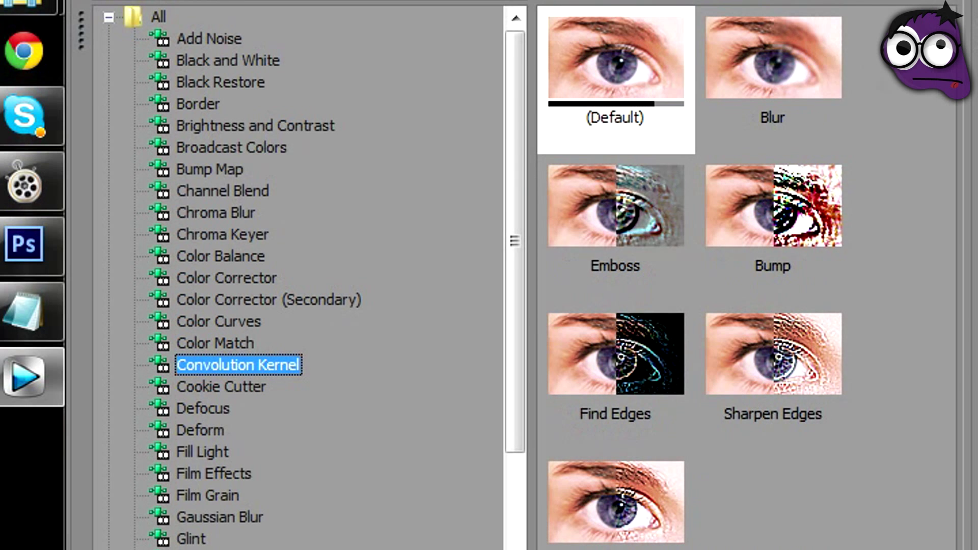
key(Up)
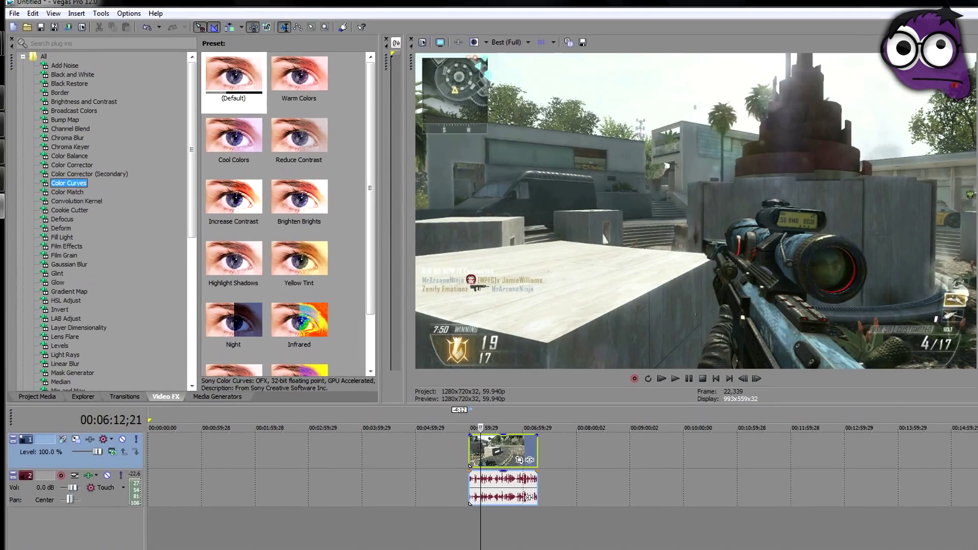
- Apply the default Color Curves preset to the gameplay clip and try bending the upper part of its RGB curve
click(238, 77)
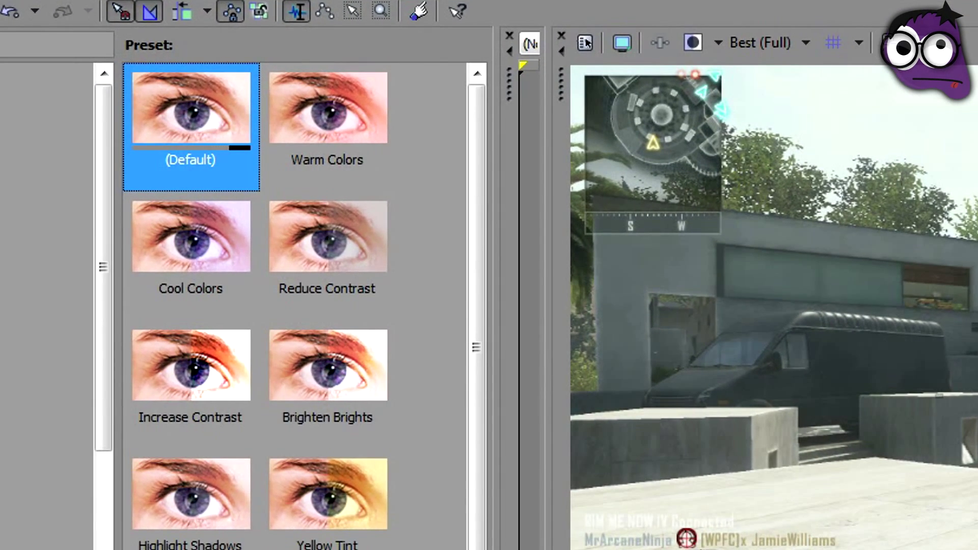
drag(192, 109, 544, 547)
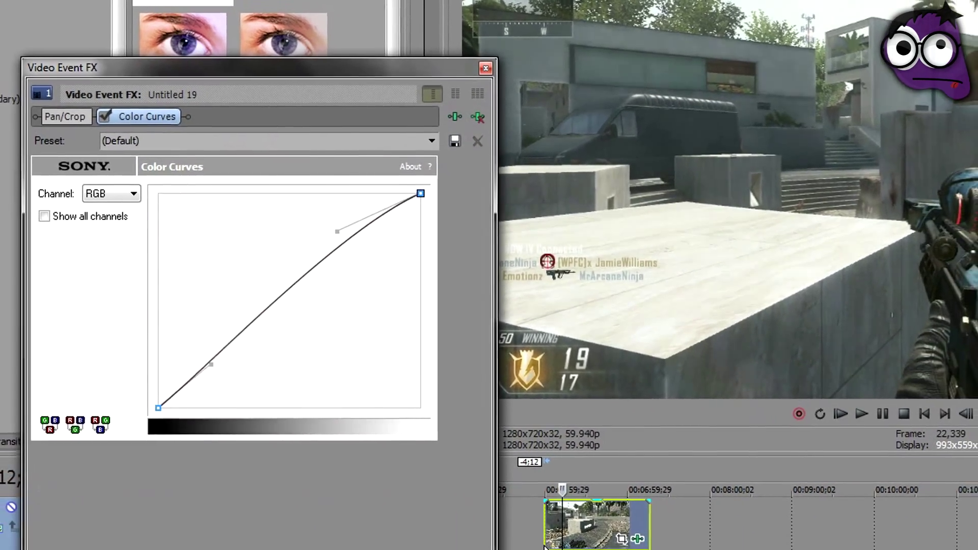
drag(338, 231, 420, 110)
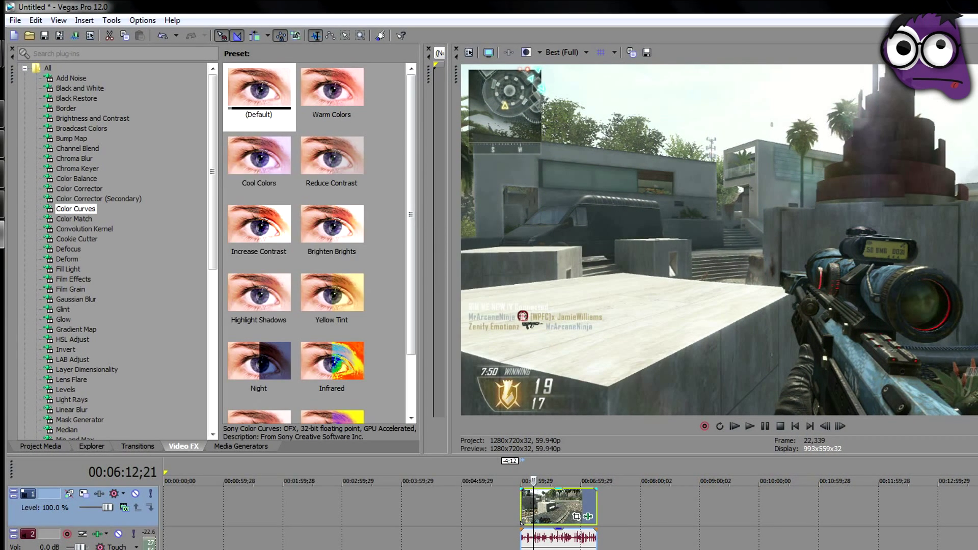
- Try the default Color Curves preset on the whole of track 1, pulling the upper curve handle down to darken the picture
click(259, 97)
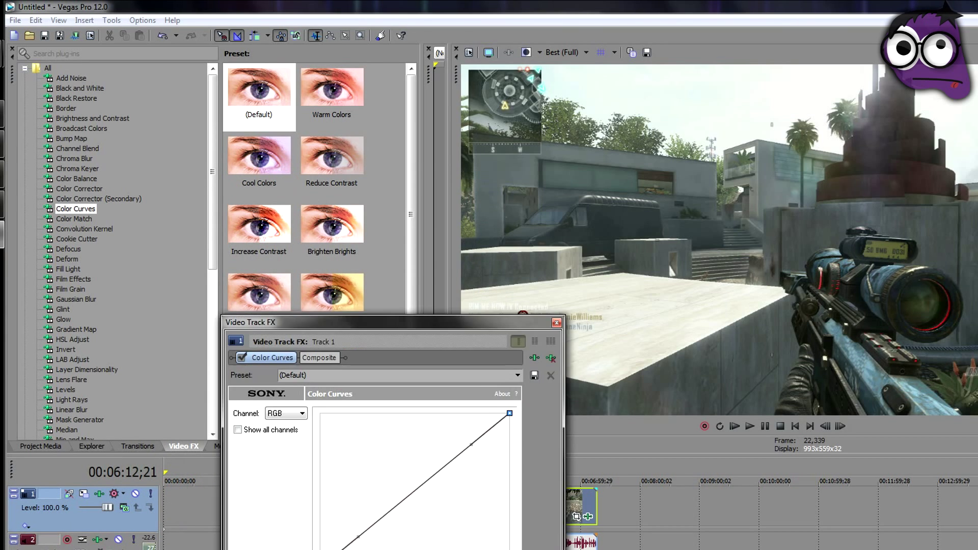
drag(387, 322, 399, 203)
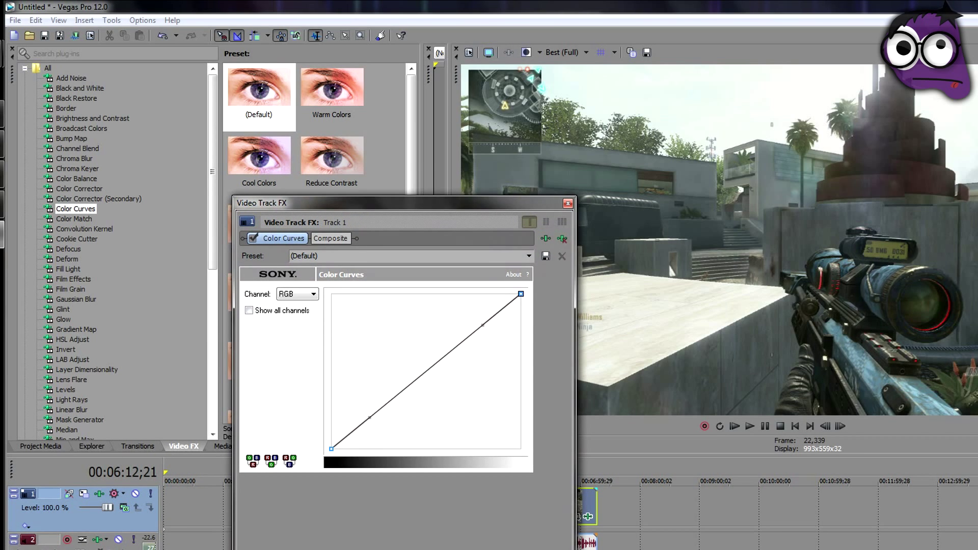
drag(483, 325, 521, 420)
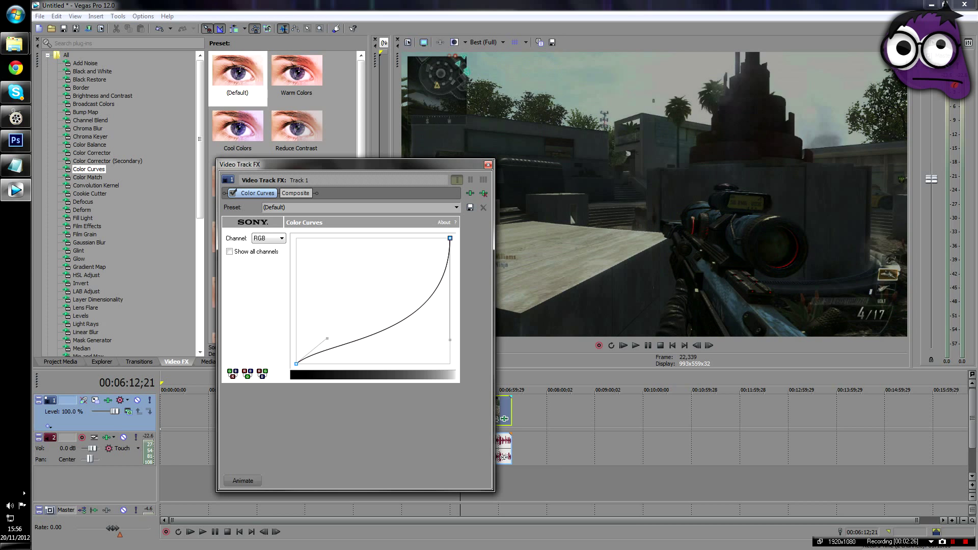
click(488, 164)
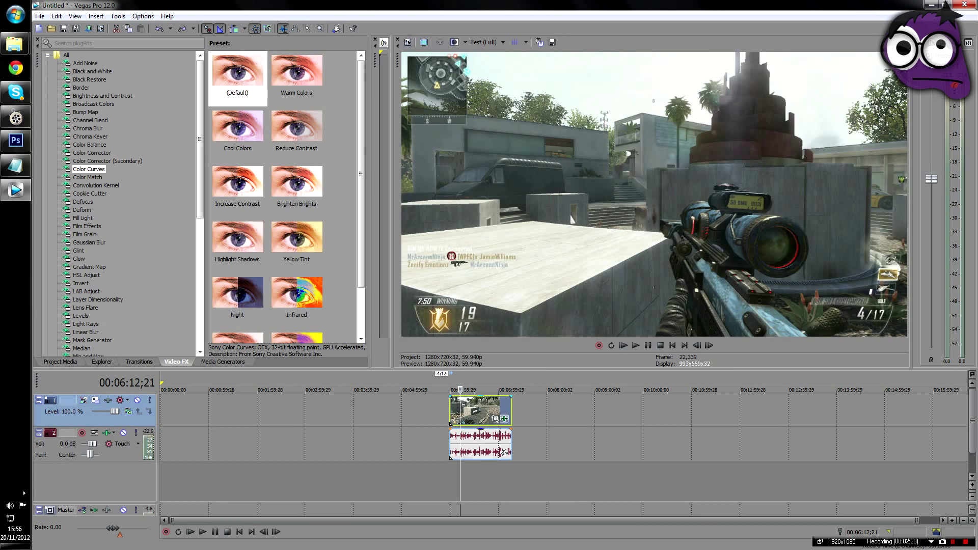
- Reopen the clip's Color Curves effect and shape the RGB curve with both handles to brighten the highlights and add contrast
click(504, 419)
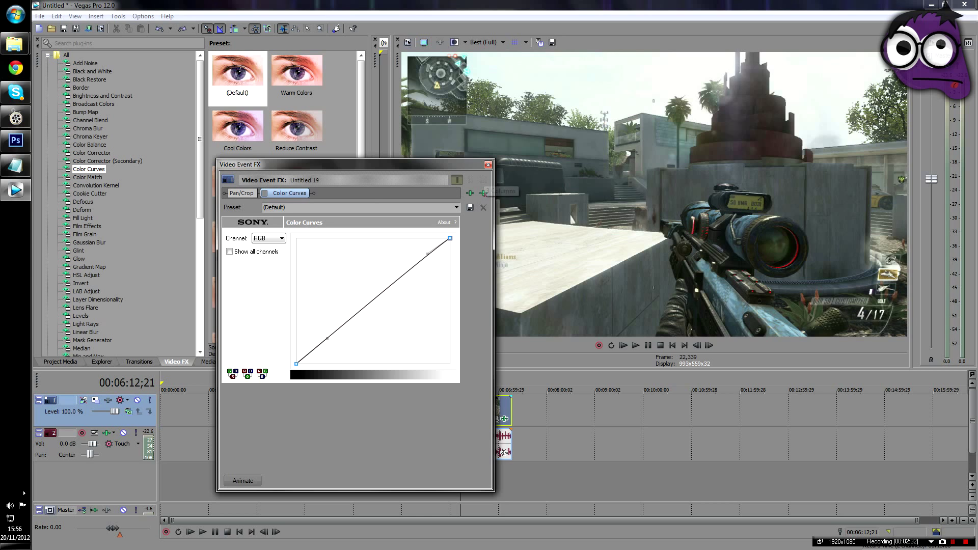
click(488, 165)
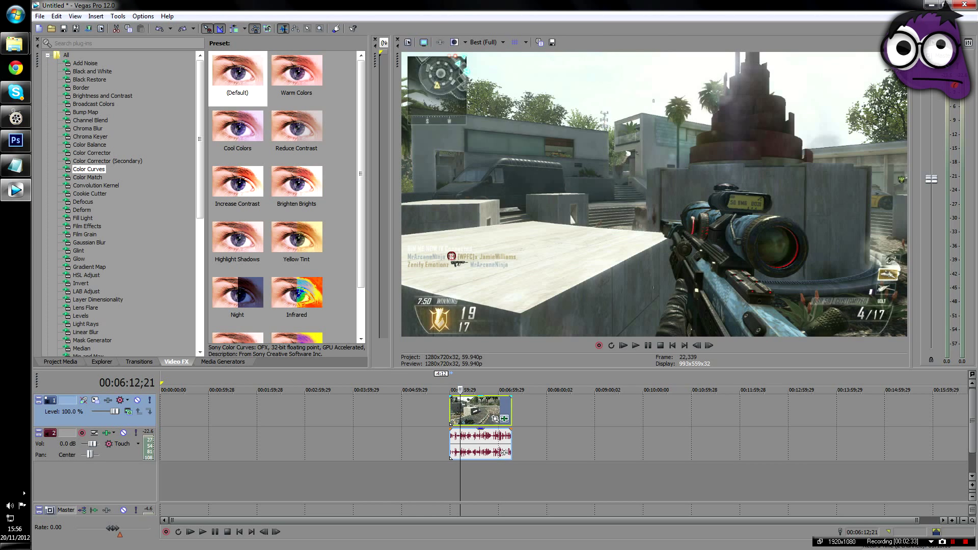
click(504, 419)
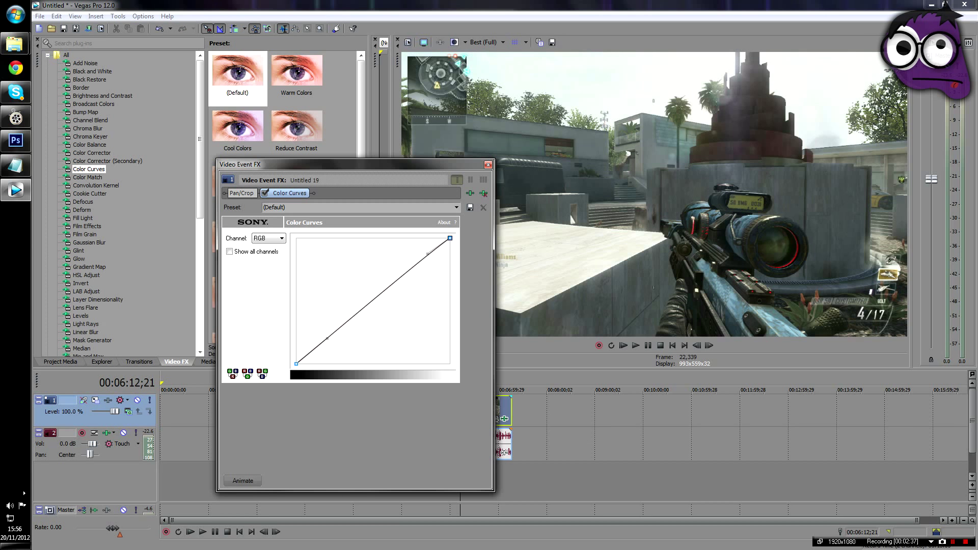
drag(426, 255, 352, 251)
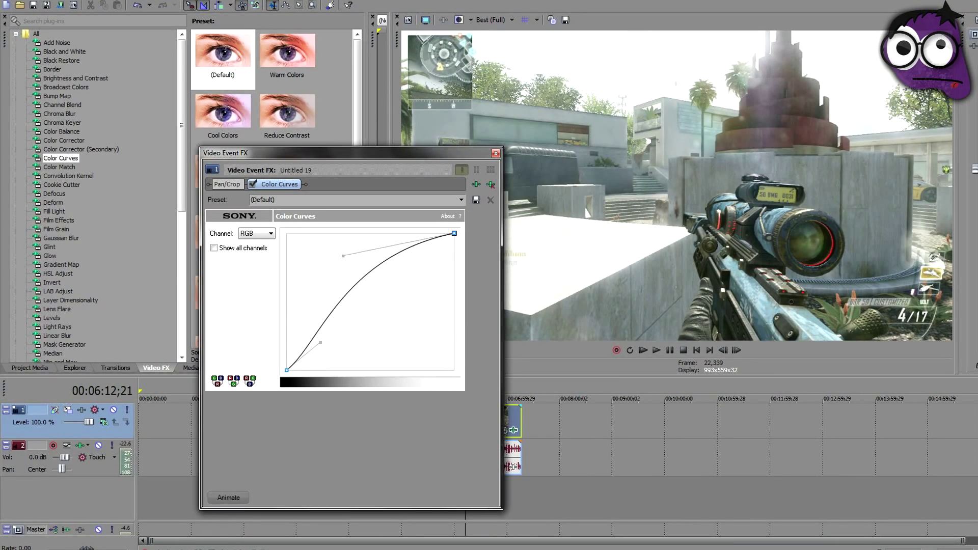
drag(321, 343, 370, 312)
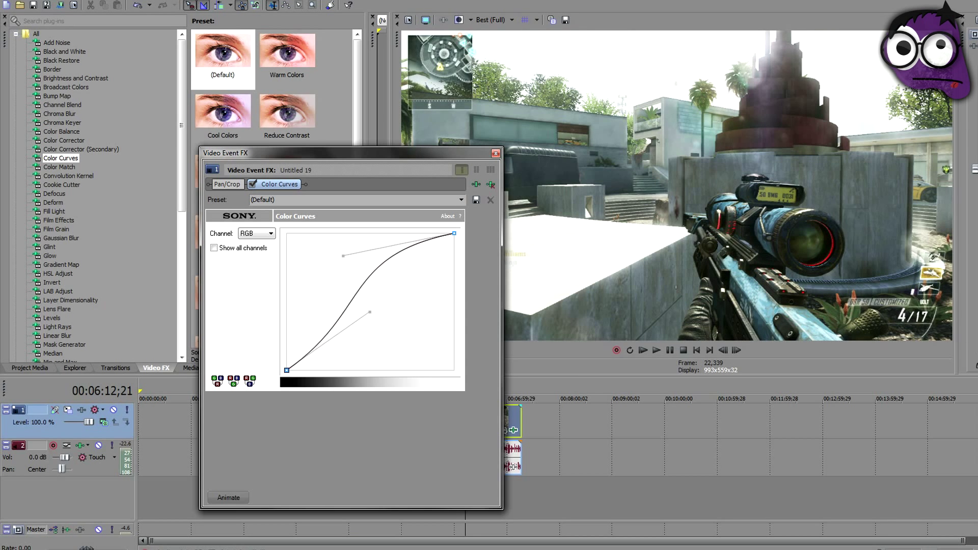
drag(344, 256, 333, 238)
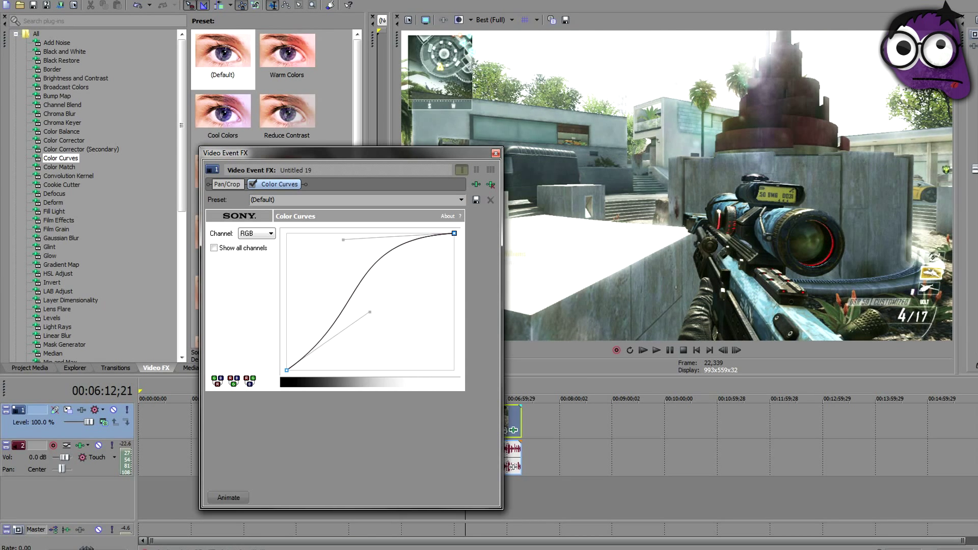
drag(343, 239, 339, 279)
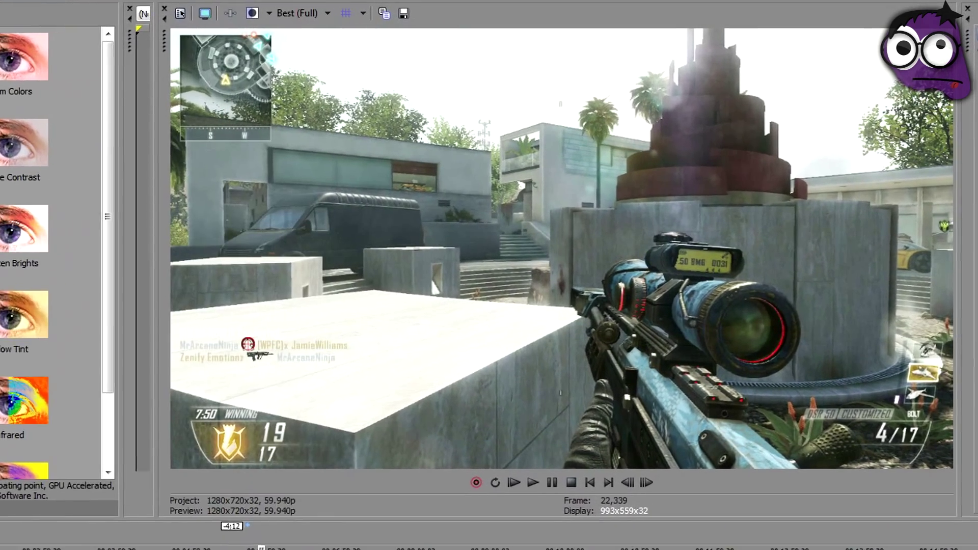
- Play the graded clip and compare the paused picture with Color Curves switched off and on
key(space)
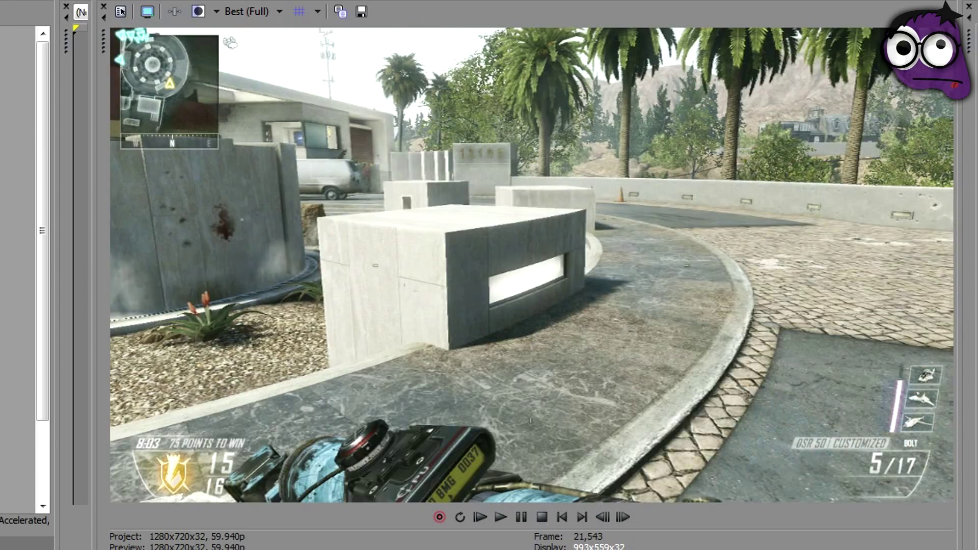
key(space)
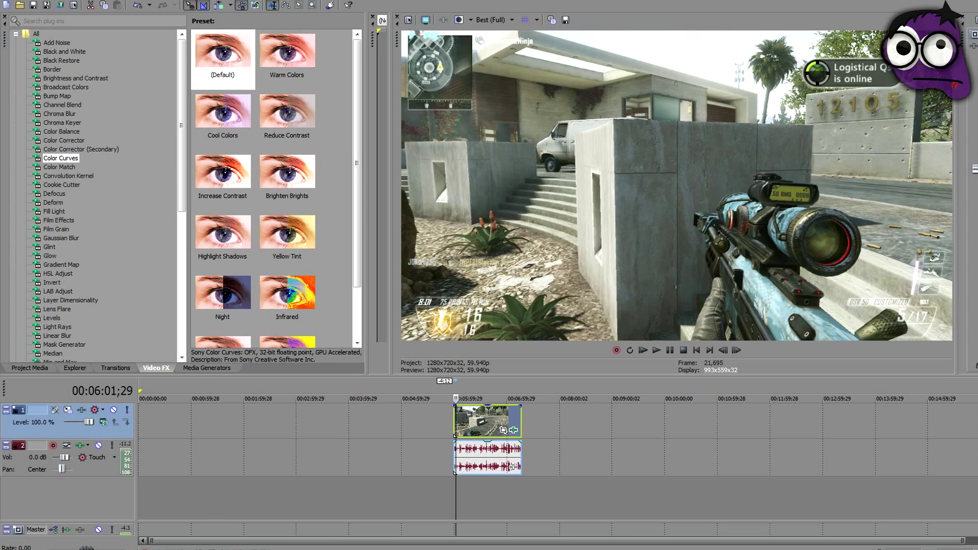
click(514, 430)
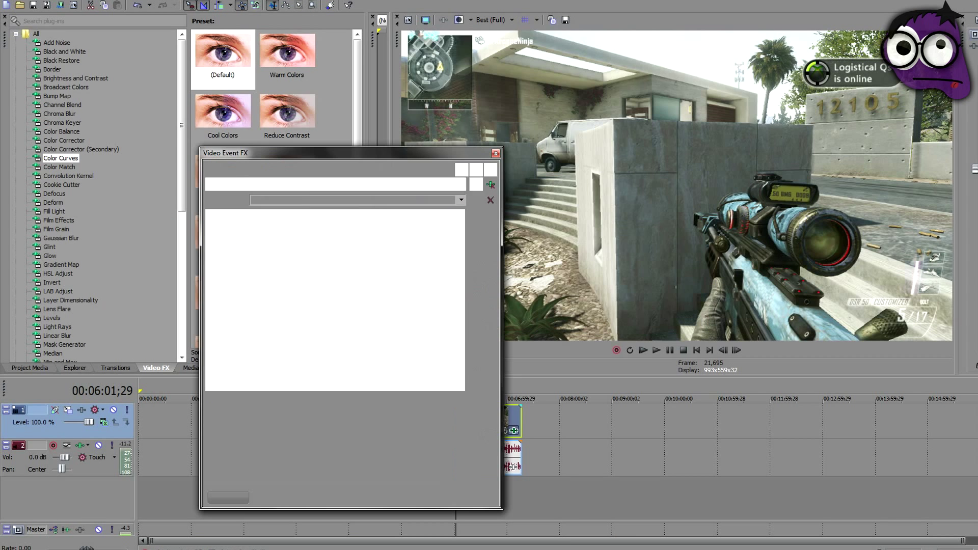
click(253, 184)
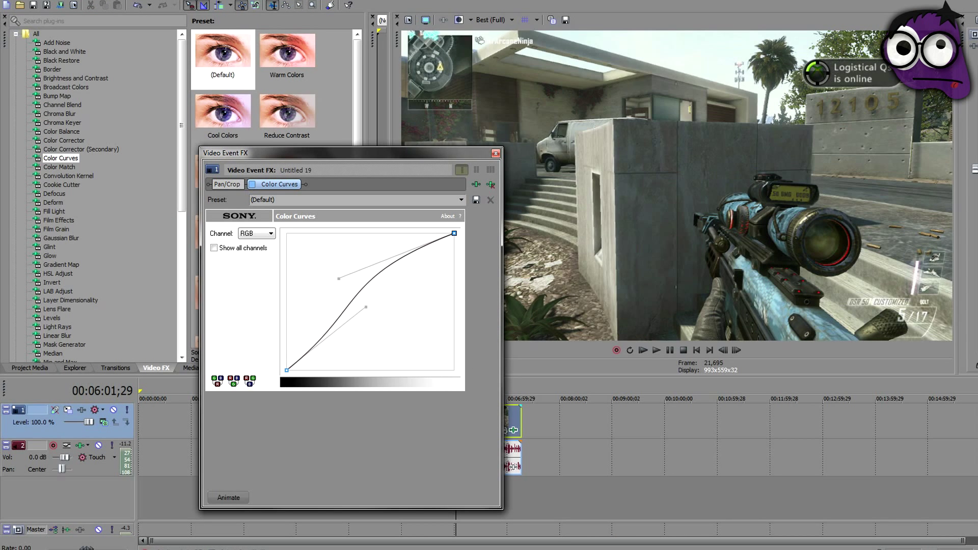
drag(305, 153, 184, 222)
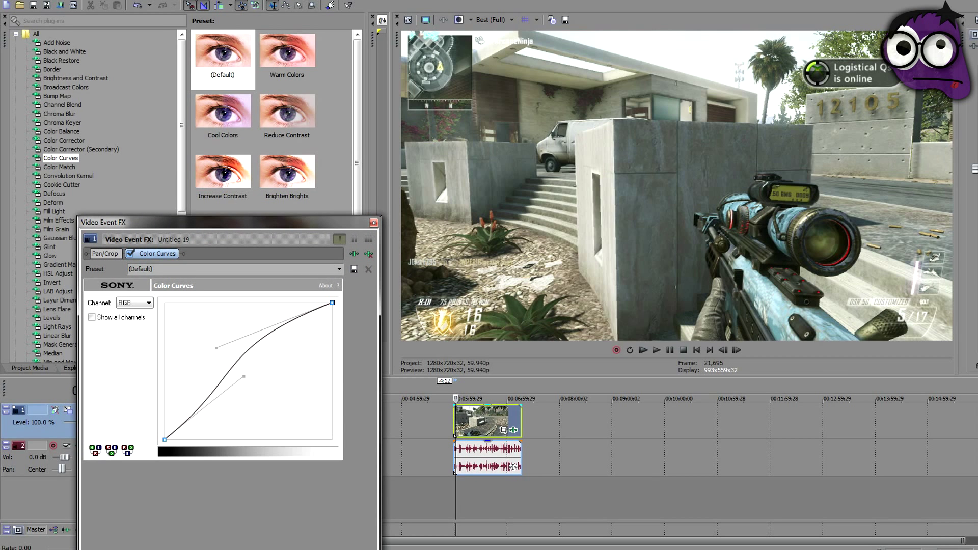
click(131, 253)
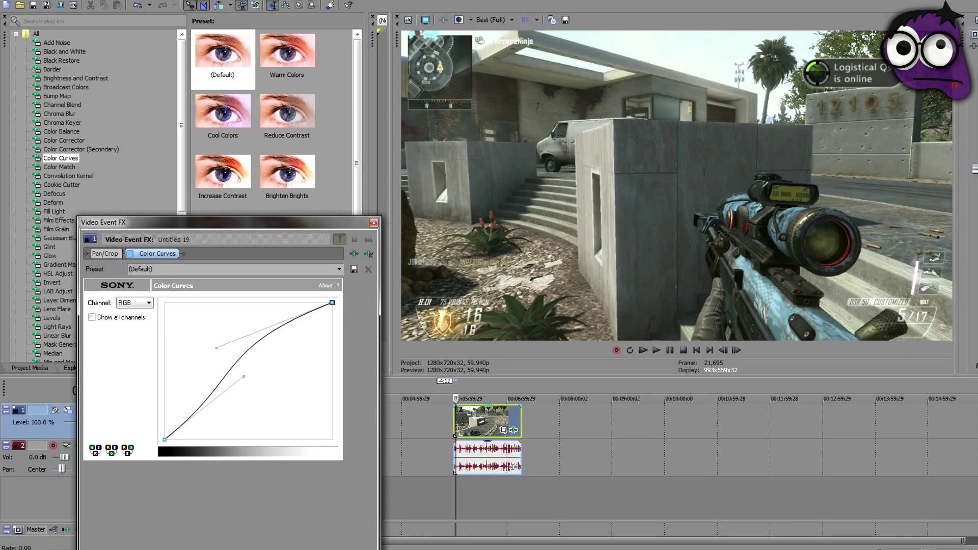
click(131, 253)
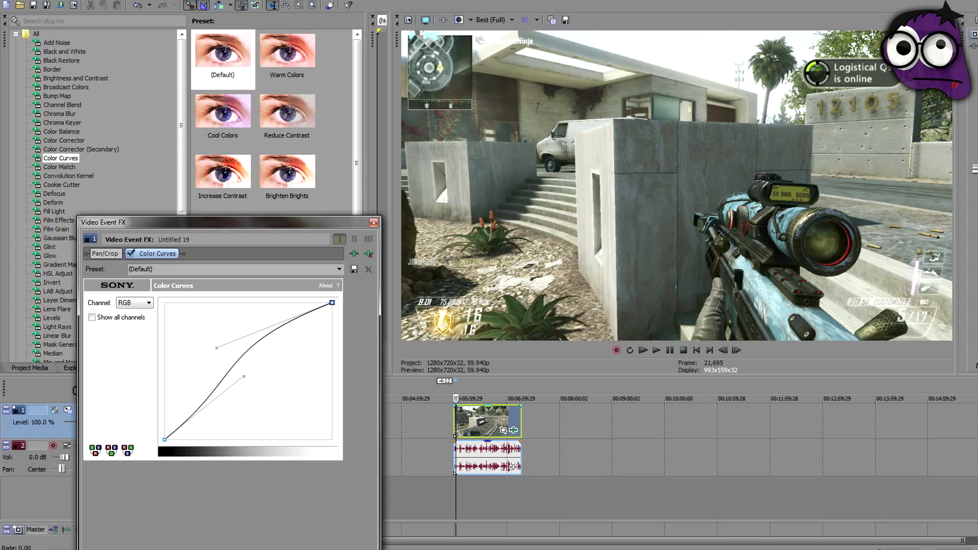
click(130, 254)
click(130, 253)
click(373, 223)
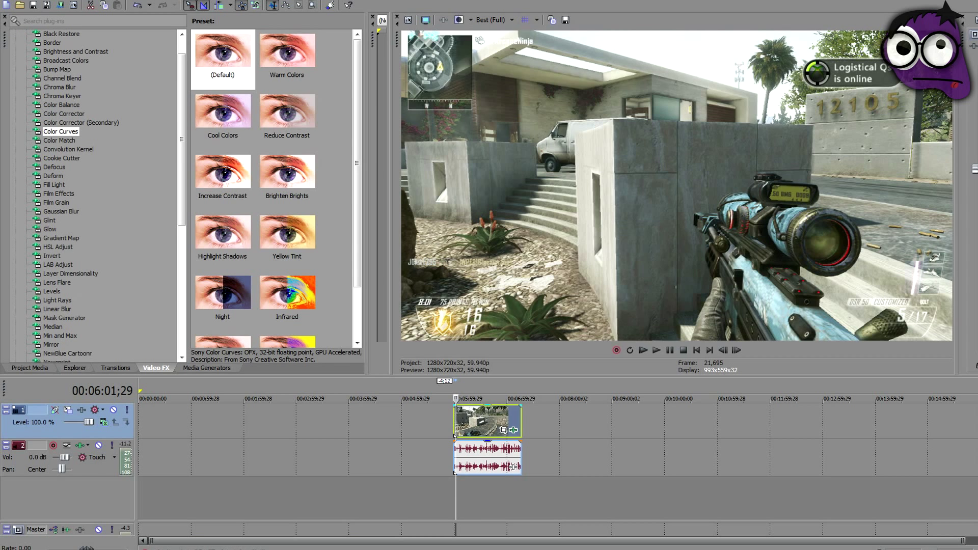
- Find the Fill Light video effect and apply its default preset to the gameplay clip
scroll(102, 193, down, 2)
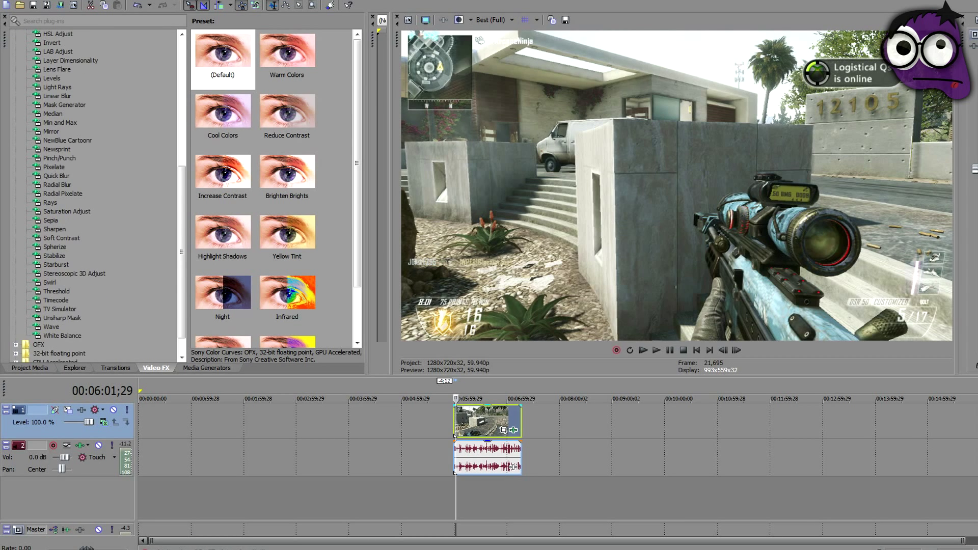
scroll(102, 194, up, 2)
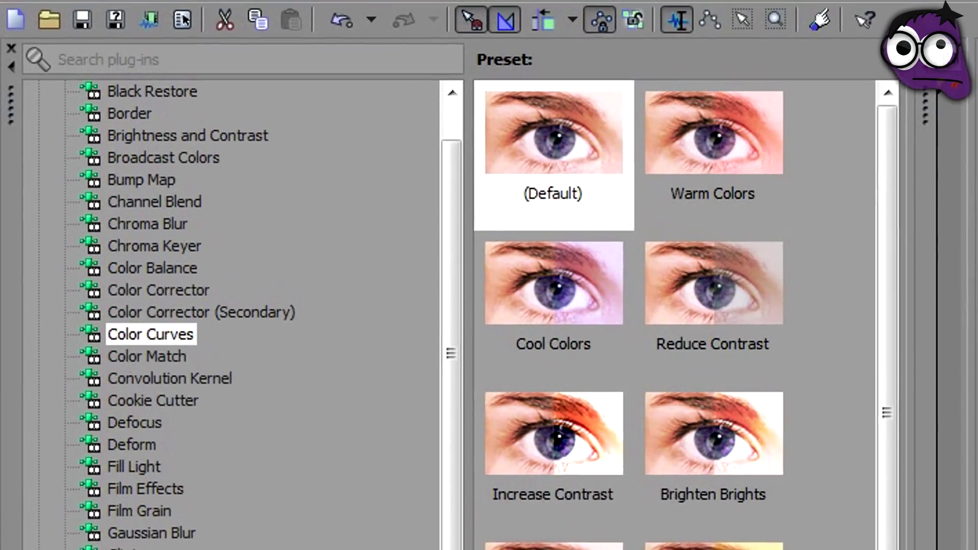
click(133, 467)
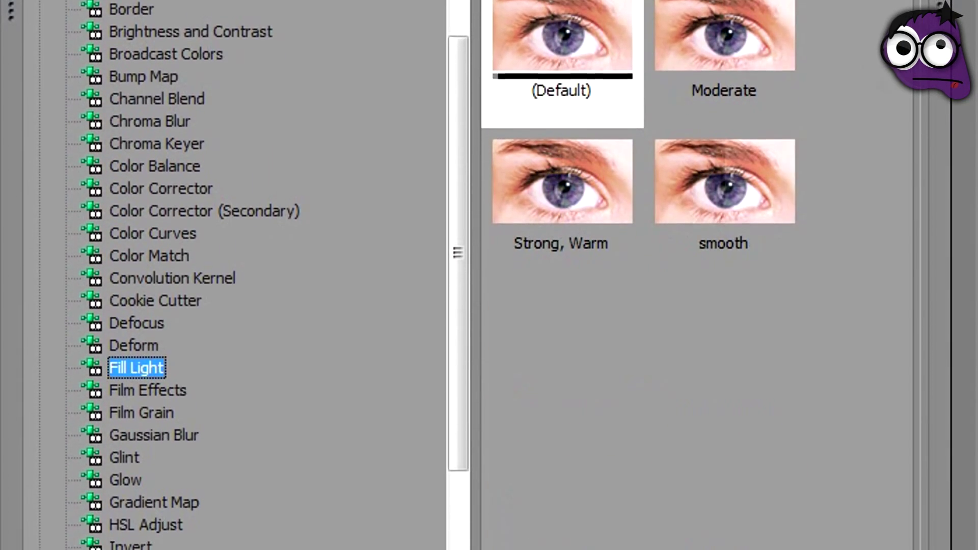
click(562, 23)
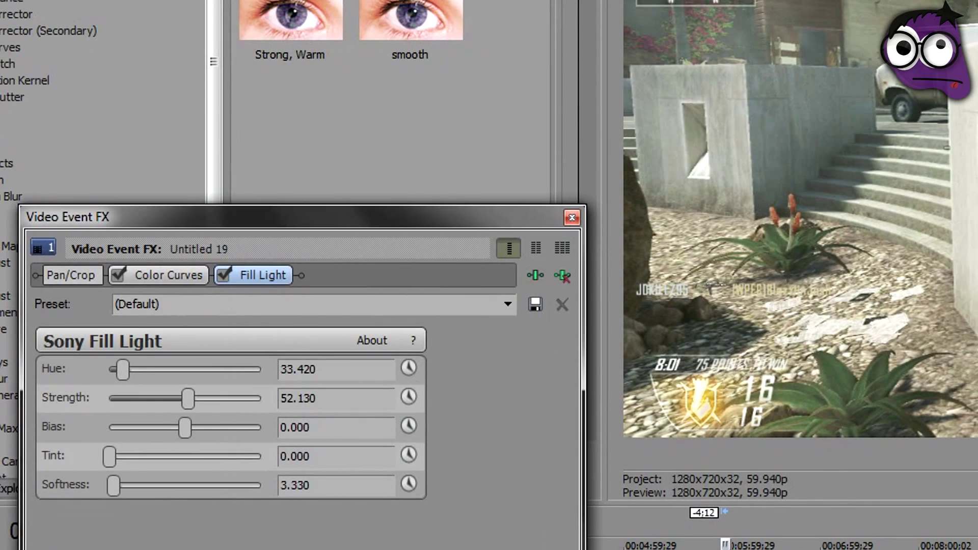
- Set the Fill Light strength to 78.912, the bias to 41.497 and the softness to 17.007
drag(226, 399, 261, 399)
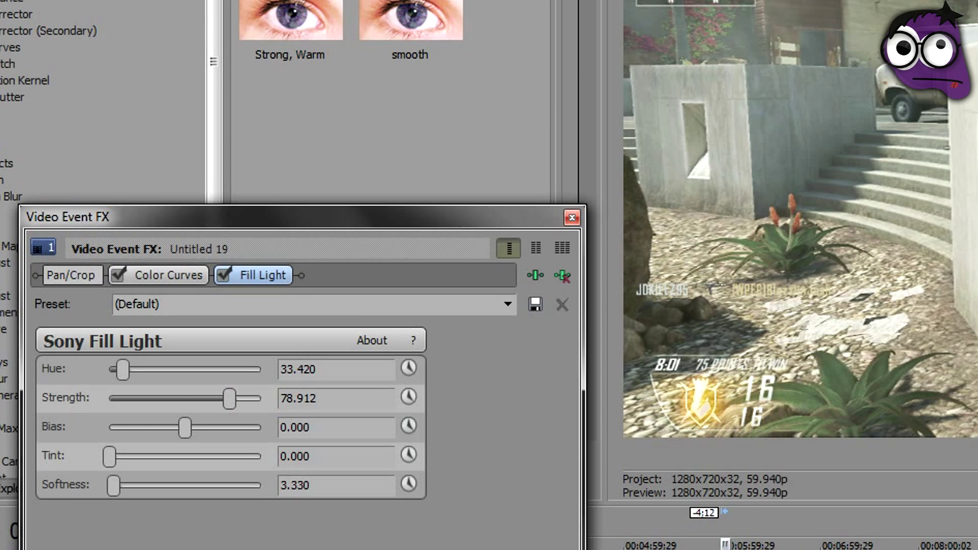
drag(185, 428, 253, 428)
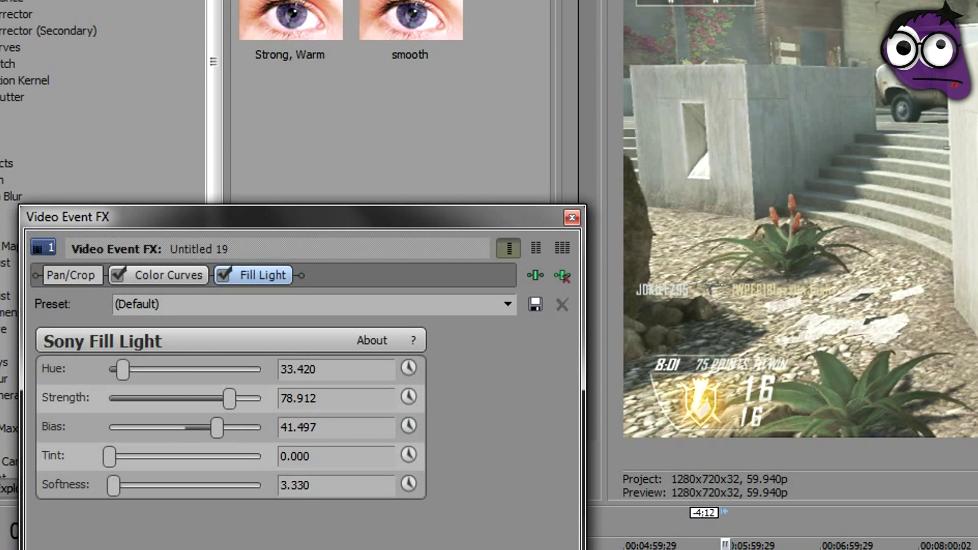
drag(113, 485, 167, 485)
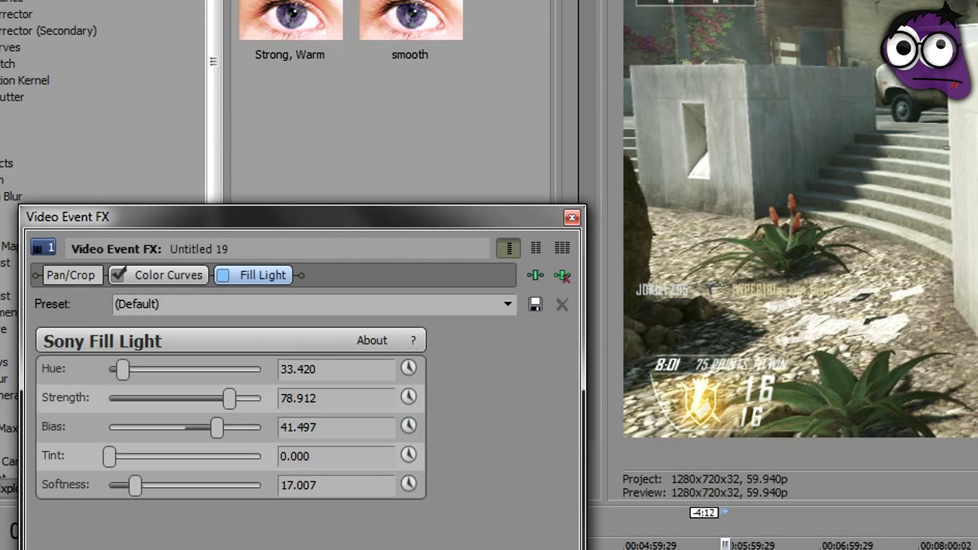
- Switch Fill Light off and on repeatedly to compare the picture with and without it
click(222, 275)
click(223, 275)
click(223, 275)
click(223, 275)
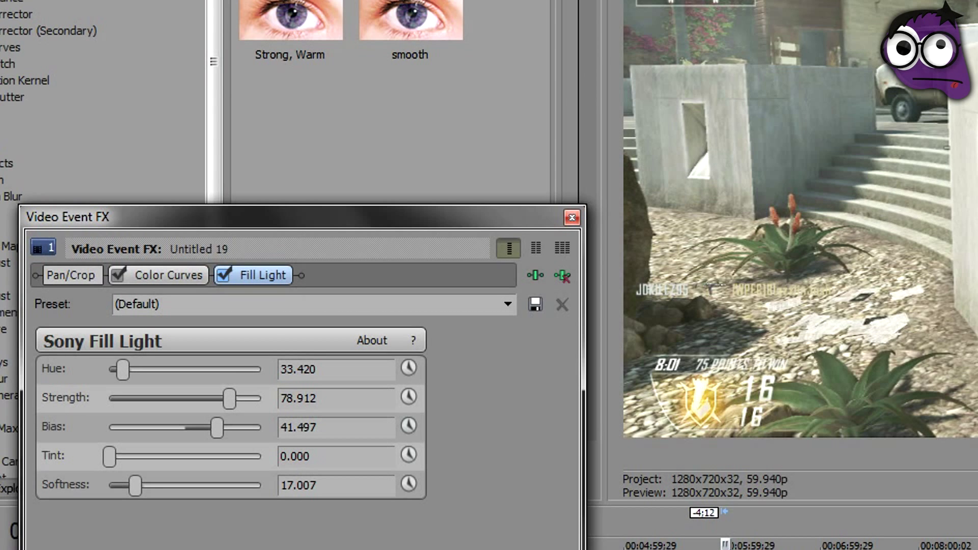
click(223, 275)
click(223, 276)
click(223, 275)
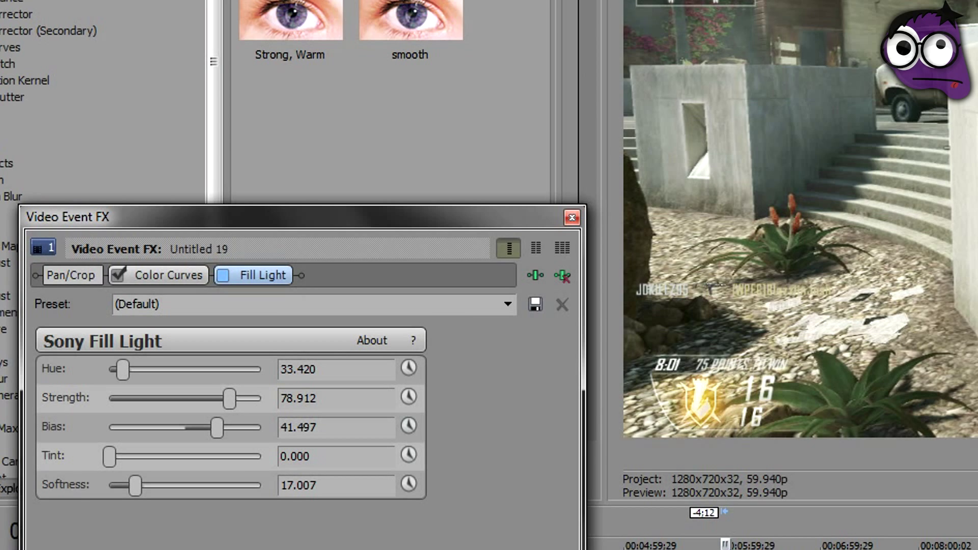
click(223, 276)
- Try the Fill Light hue at 360.000, lower it to roughly a third of its range, and enable the effect
drag(122, 370, 261, 370)
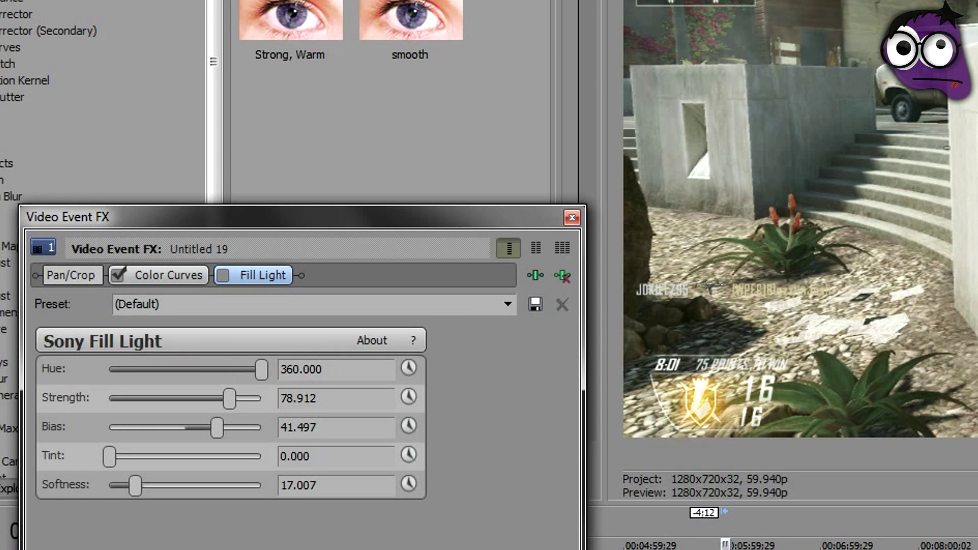
drag(262, 369, 156, 370)
click(223, 275)
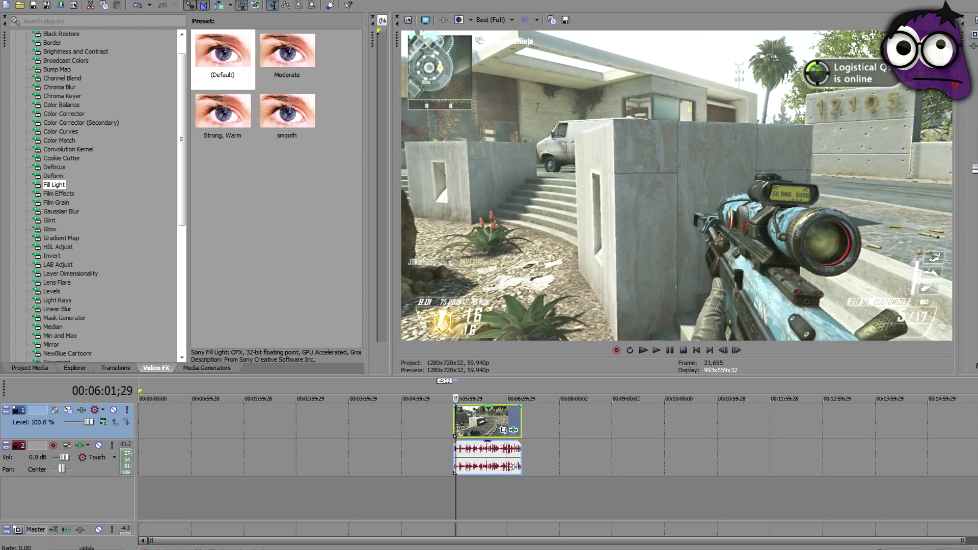
- Apply the default Brightness and Contrast preset to the gameplay clip
scroll(97, 194, up, 1)
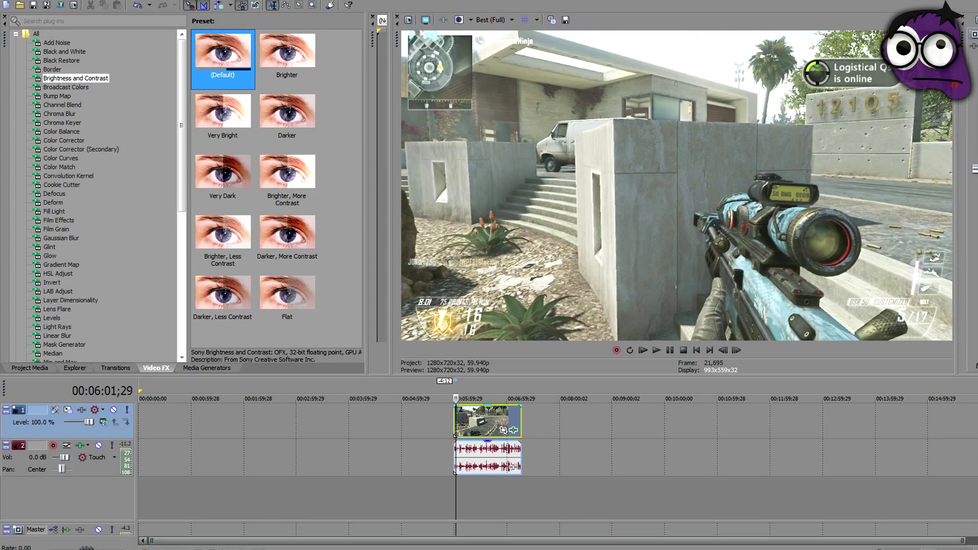
drag(222, 53, 487, 422)
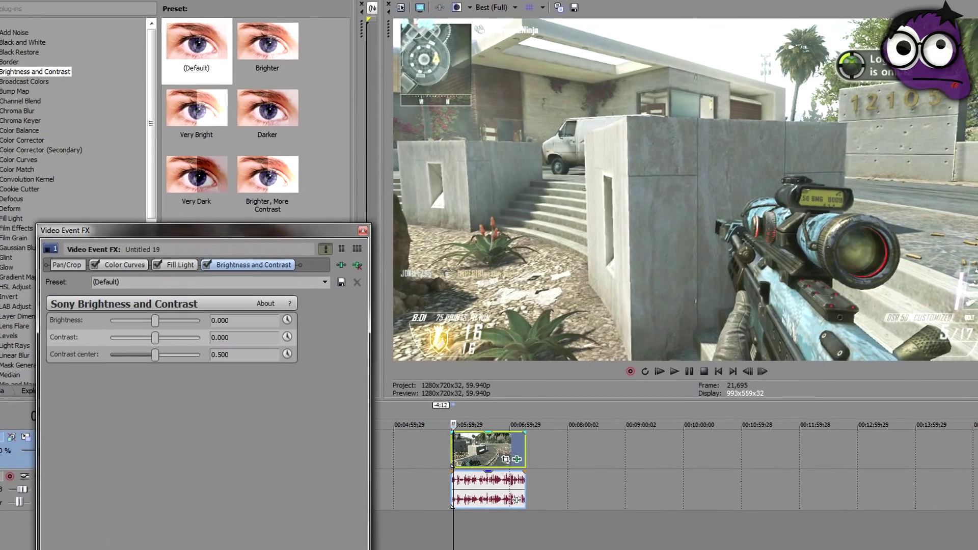
- Raise the contrast of the Brightness and Contrast effect to 0.116
drag(185, 319, 189, 320)
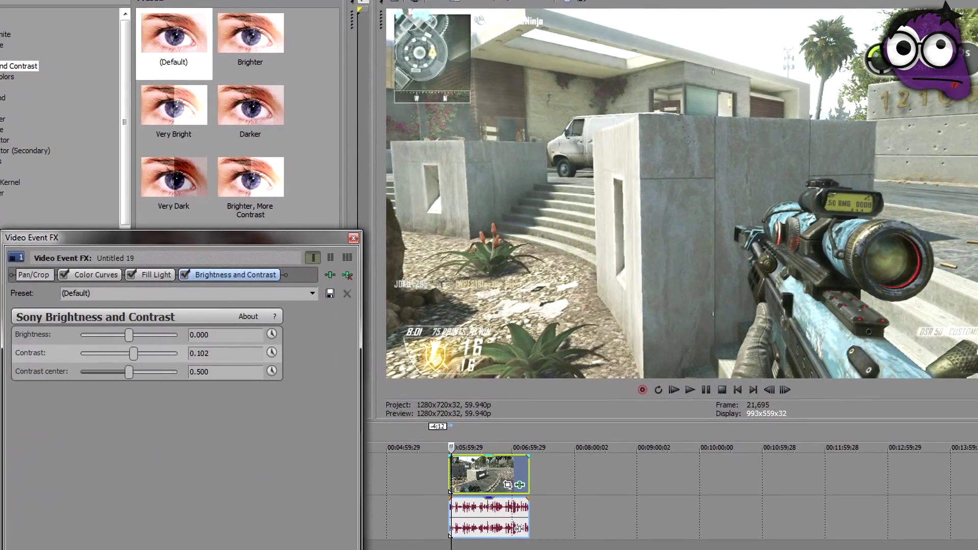
mouse_move(134, 353)
mouse_down()
mouse_move(143, 353)
mouse_move(135, 353)
mouse_up()
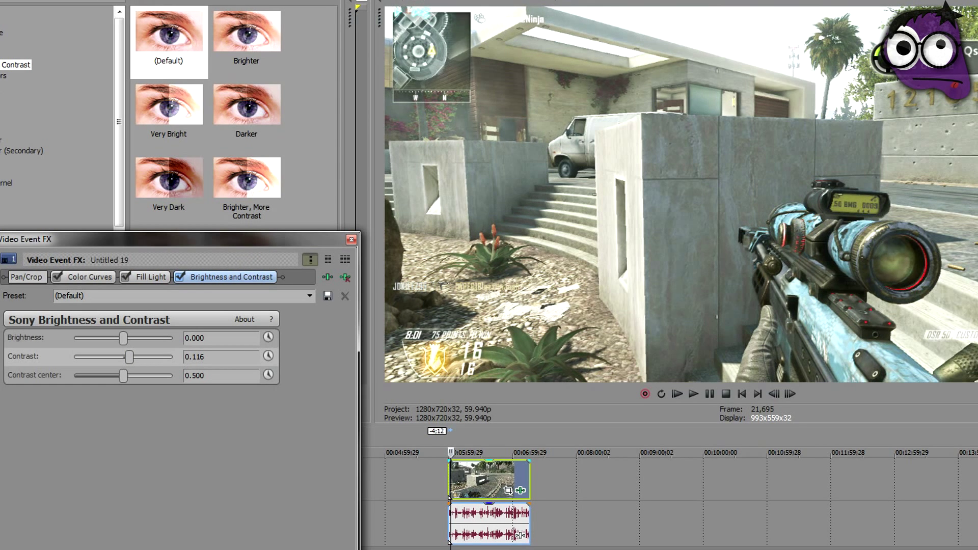
- Switch Brightness and Contrast and Fill Light off and back on to compare the picture with and without them
click(179, 277)
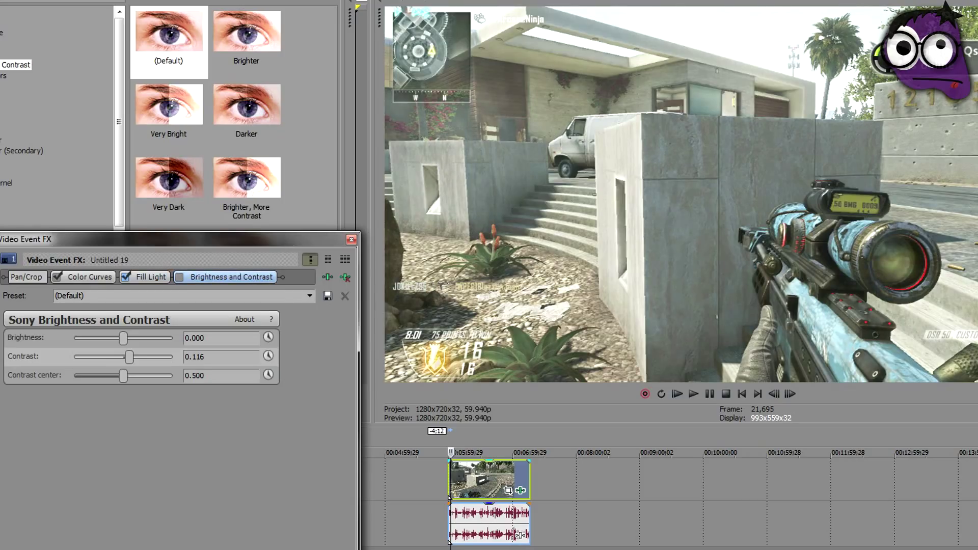
click(125, 276)
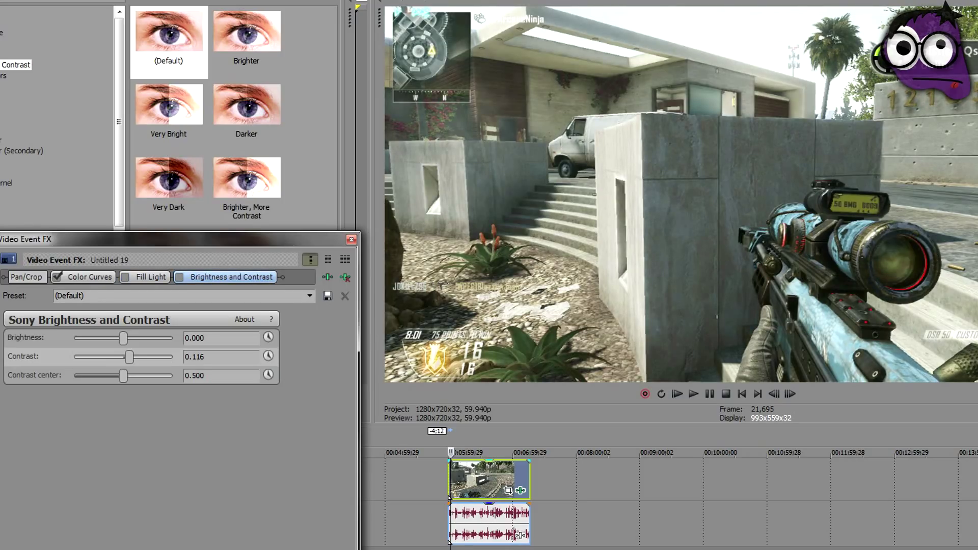
click(125, 277)
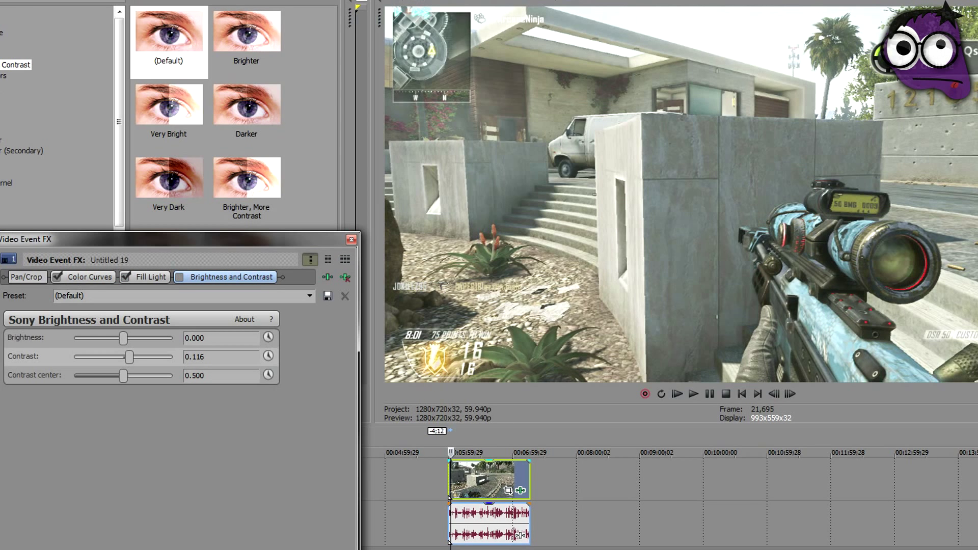
click(179, 277)
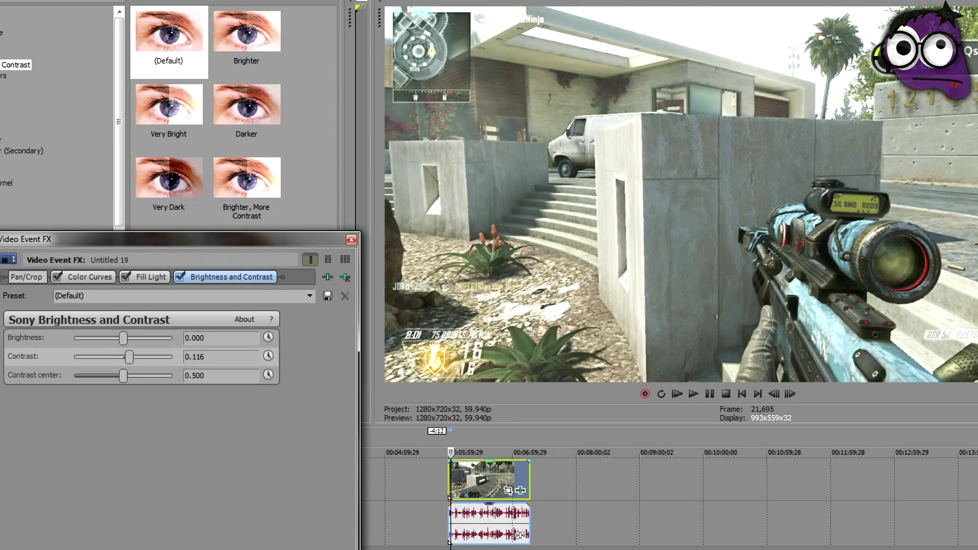
click(180, 278)
click(179, 277)
- Compare the ungraded picture by disabling all three effects, re-enable them, and play the graded clip in the preview
click(57, 277)
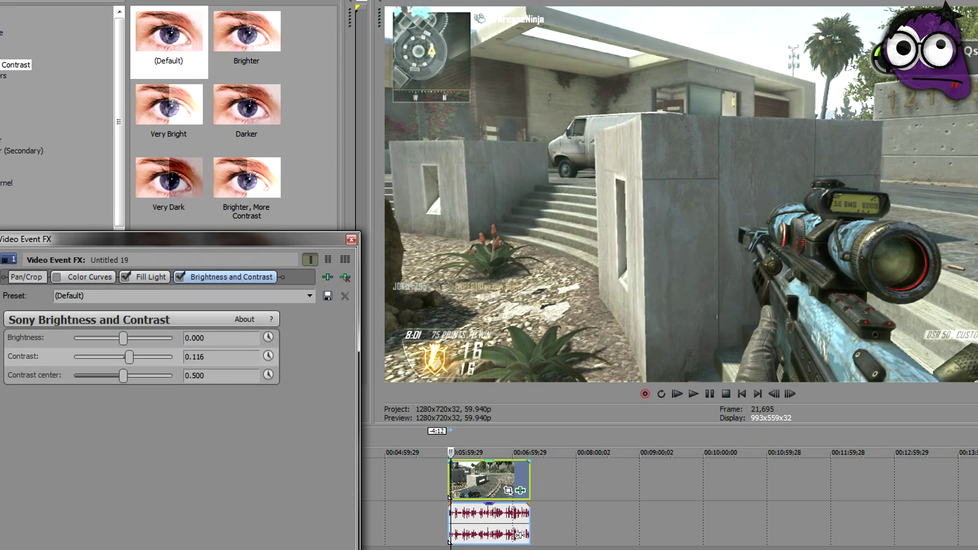
click(125, 277)
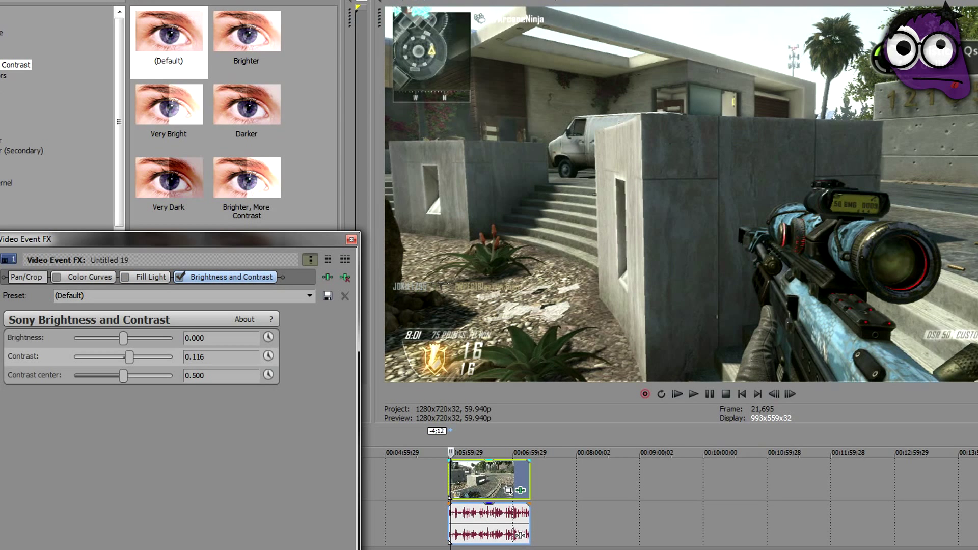
click(180, 277)
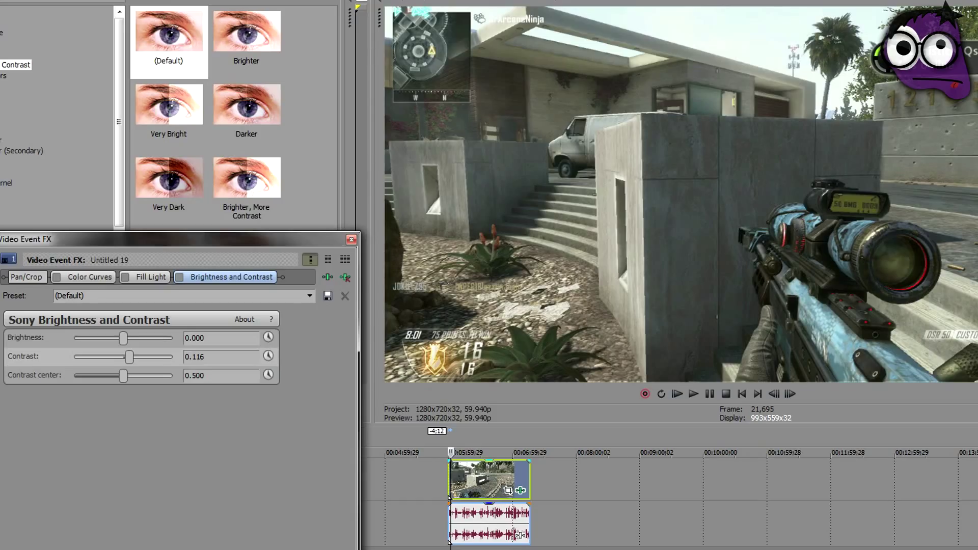
click(180, 277)
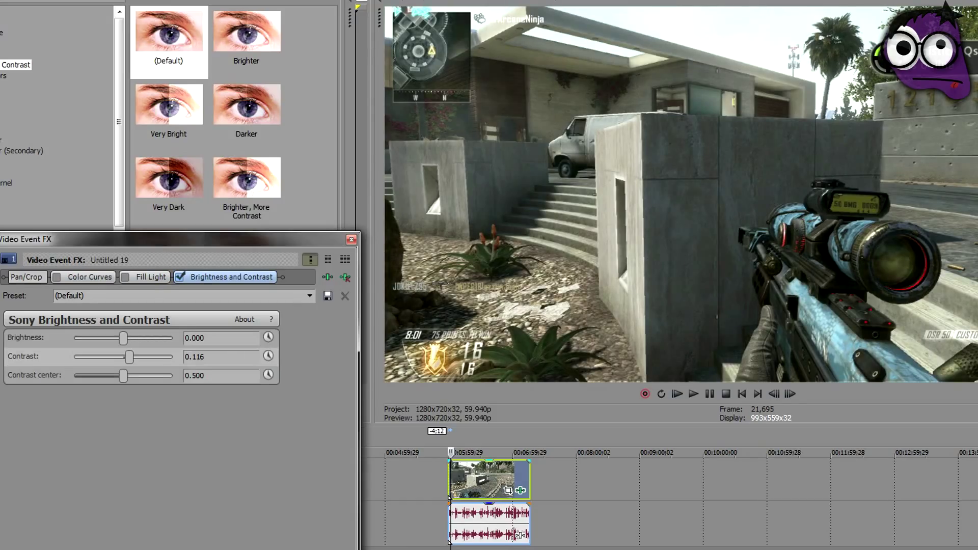
click(124, 276)
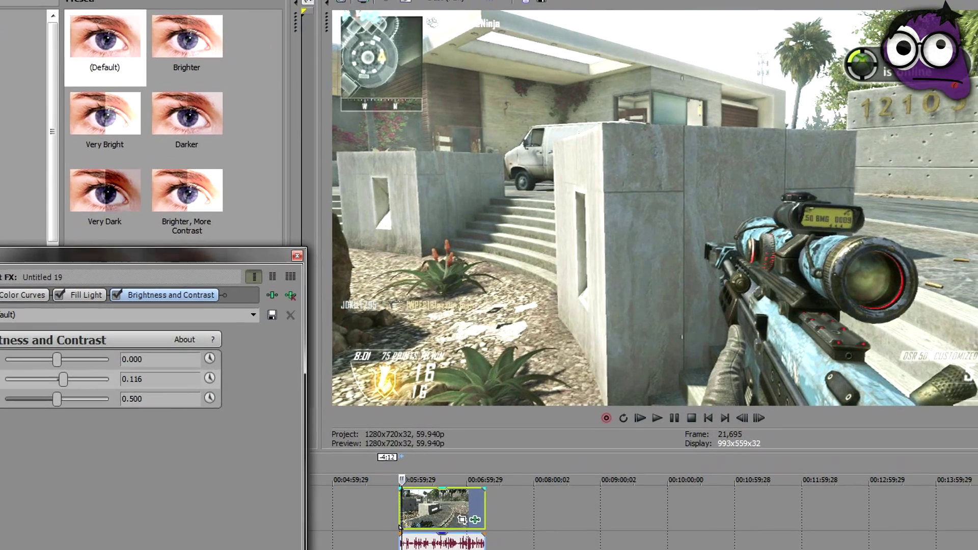
key(space)
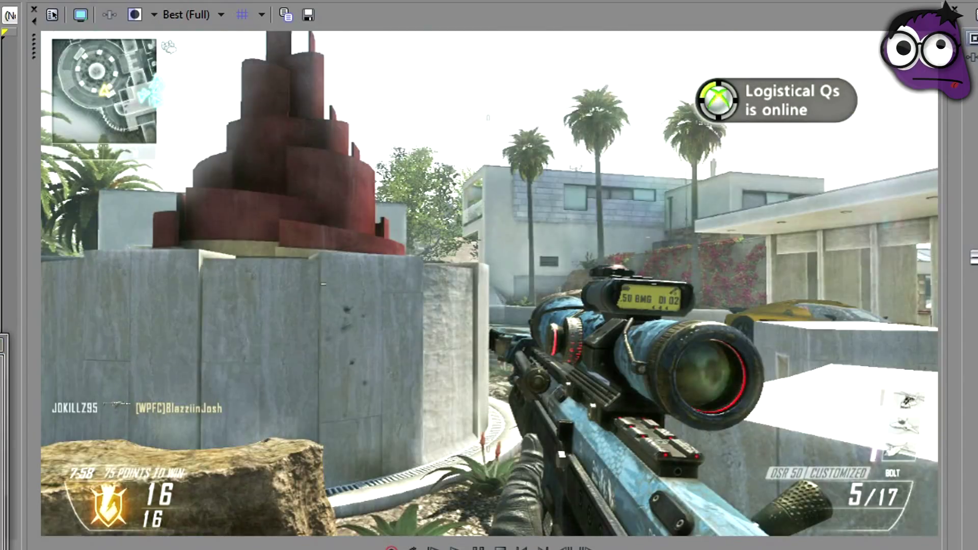